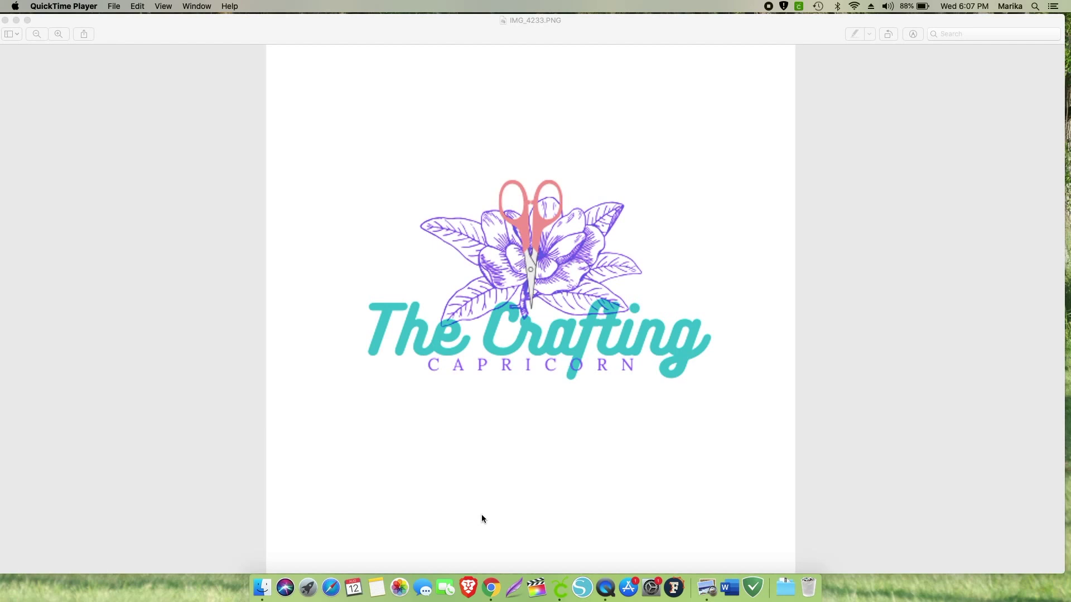
# Step: Open dafont.com full-screen in Chrome and browse its categories and recently added fonts
pyautogui.click(489, 574)
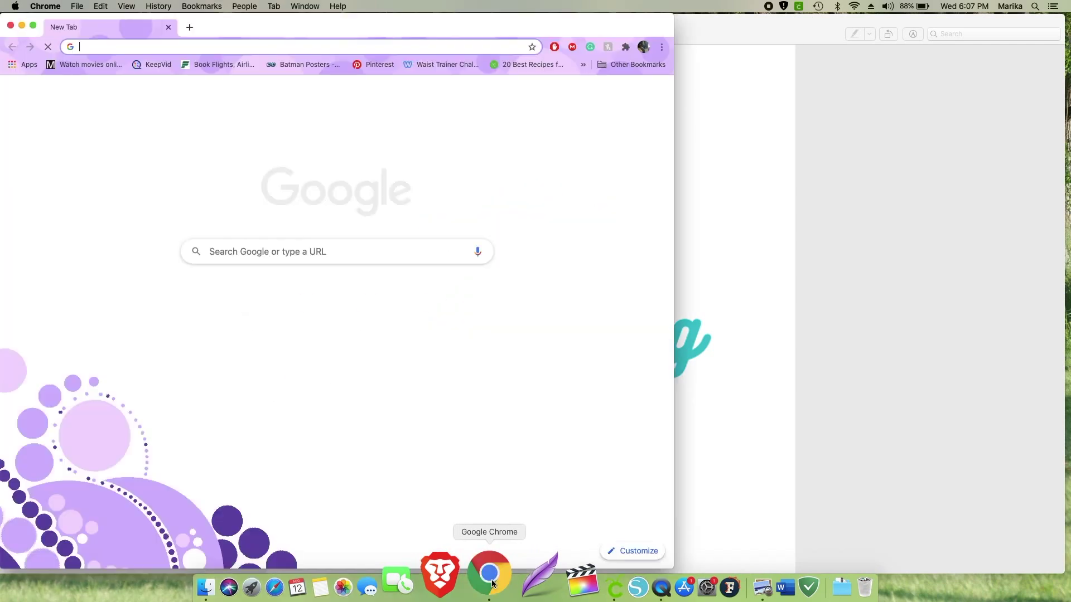
pyautogui.click(305, 306)
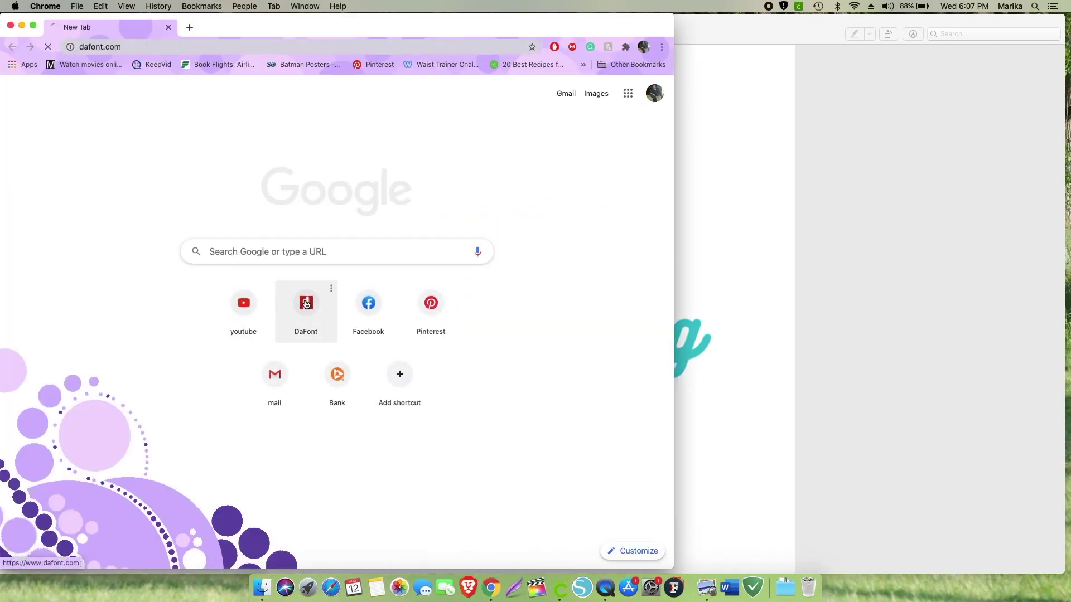
pyautogui.click(34, 27)
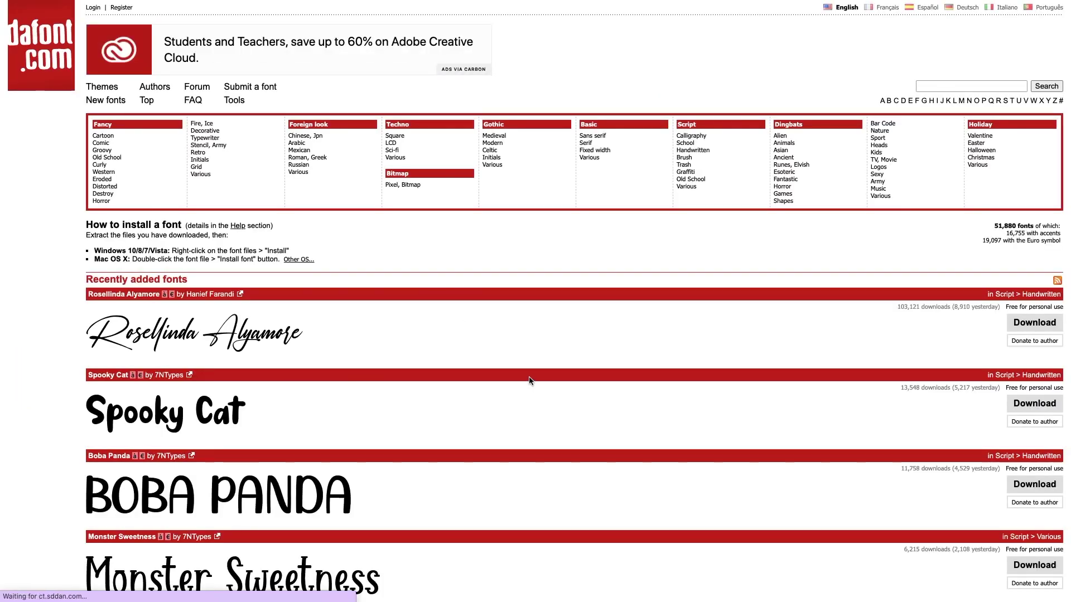
pyautogui.scroll(-1, 544, 385)
pyautogui.scroll(-2, 541, 384)
pyautogui.scroll(-3, 539, 379)
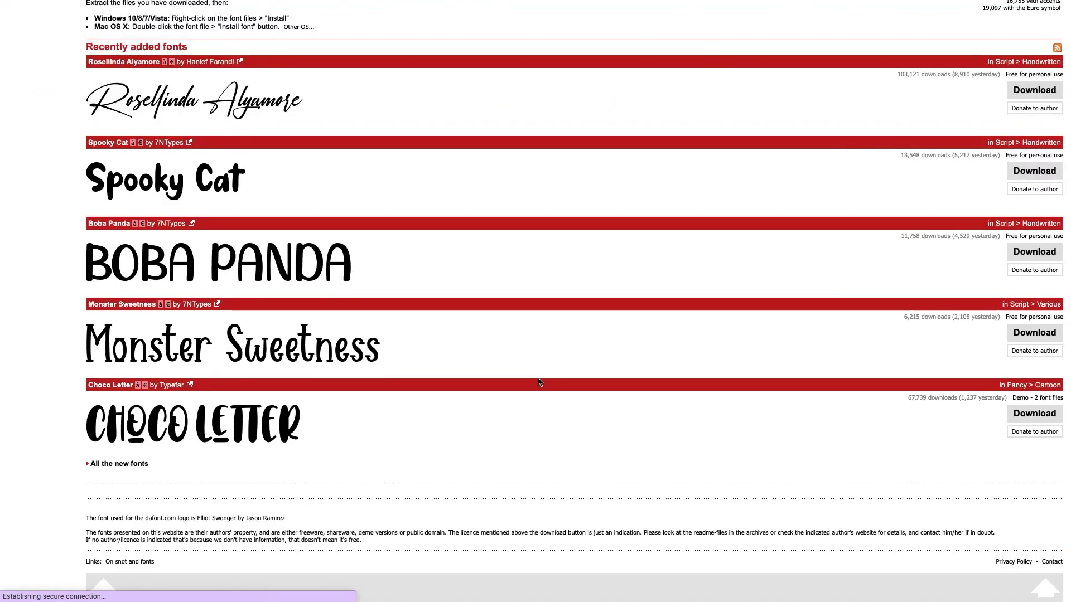
pyautogui.scroll(1, 537, 361)
pyautogui.scroll(5, 536, 360)
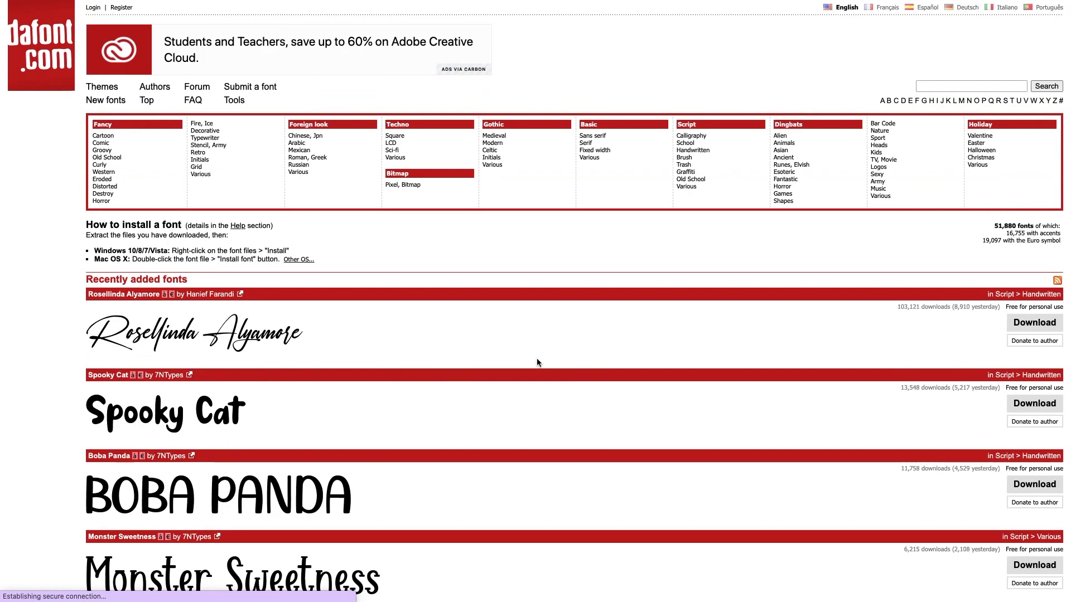
# Step: Search DaFont for 'happy birthday' and download Creative Space's balloon font, happy_birthday_2.zip
pyautogui.click(945, 89)
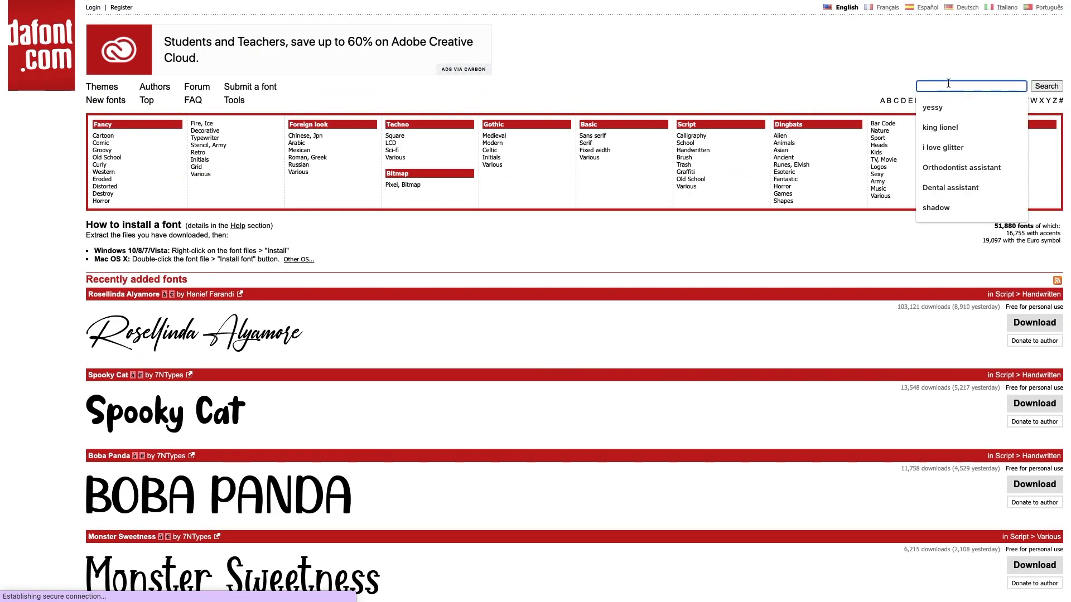
pyautogui.write('happy b')
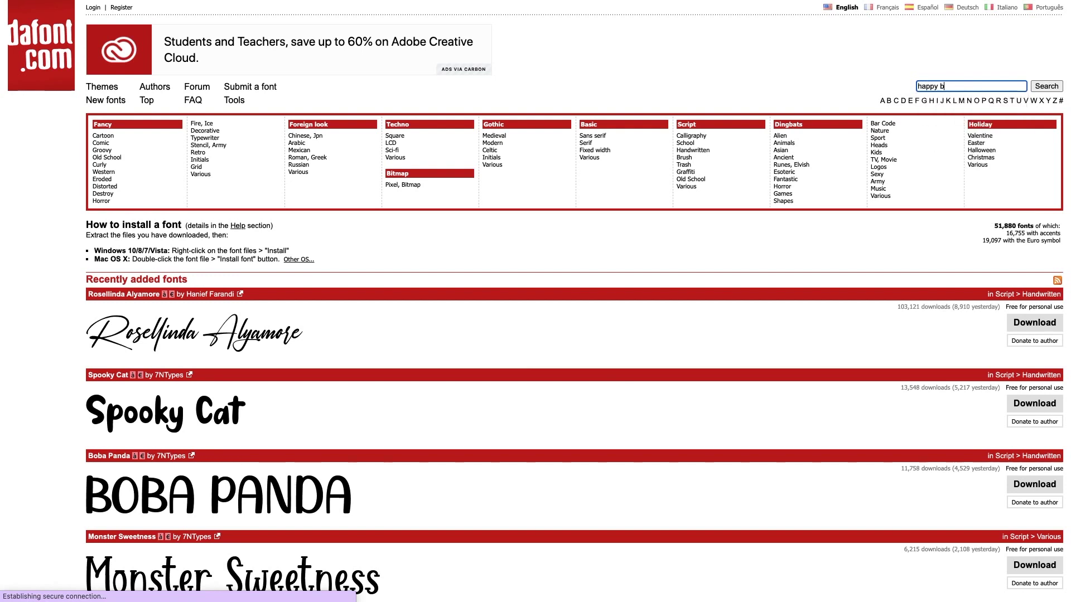
pyautogui.write('irthday')
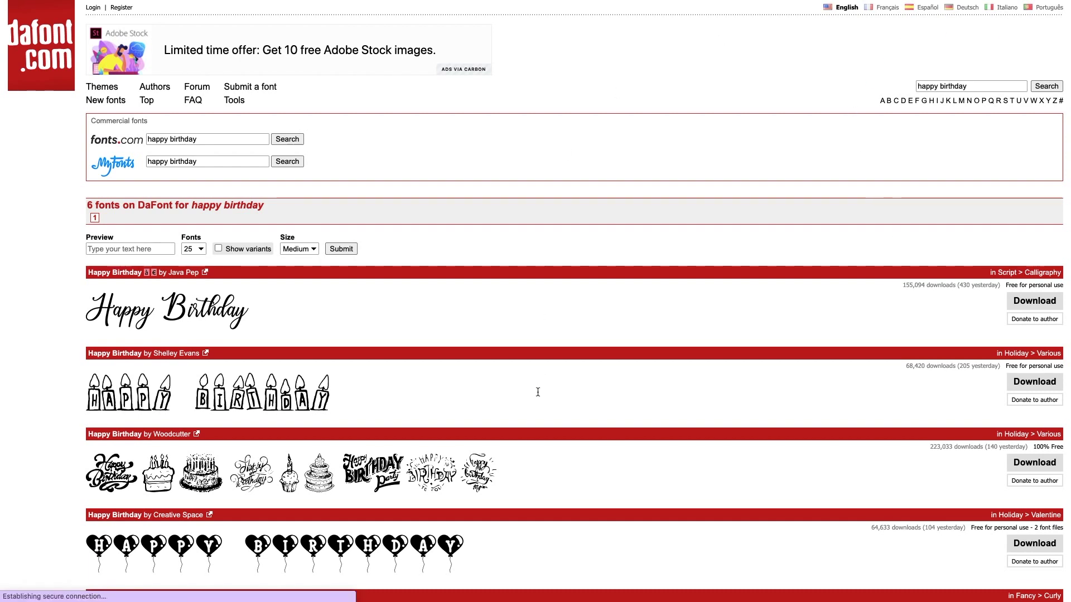
pyautogui.scroll(-2, 806, 271)
pyautogui.scroll(-1, 806, 272)
pyautogui.scroll(-1, 806, 272)
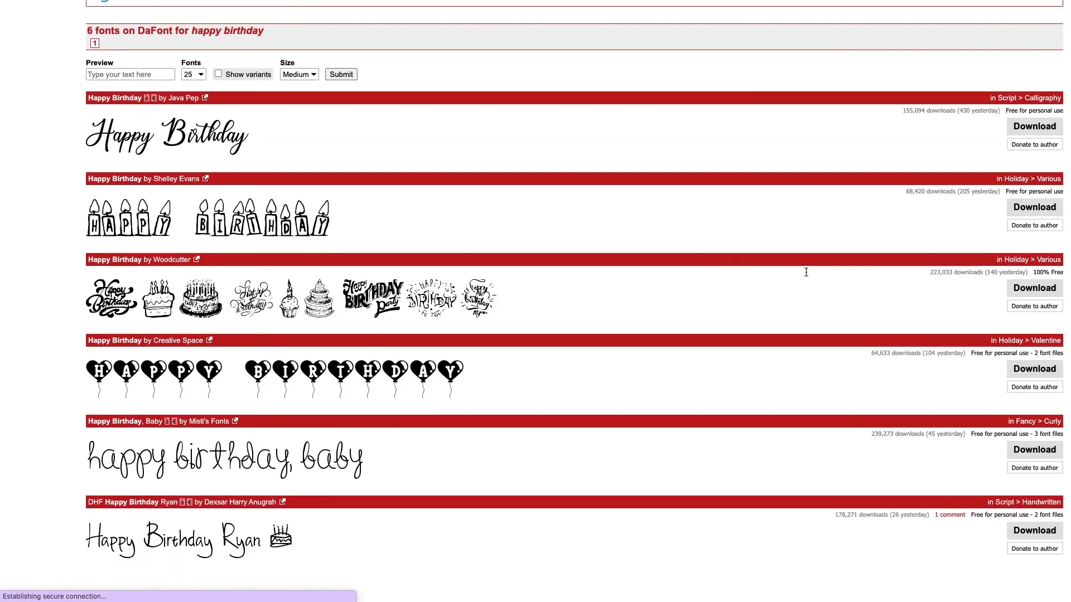
pyautogui.scroll(-1, 806, 272)
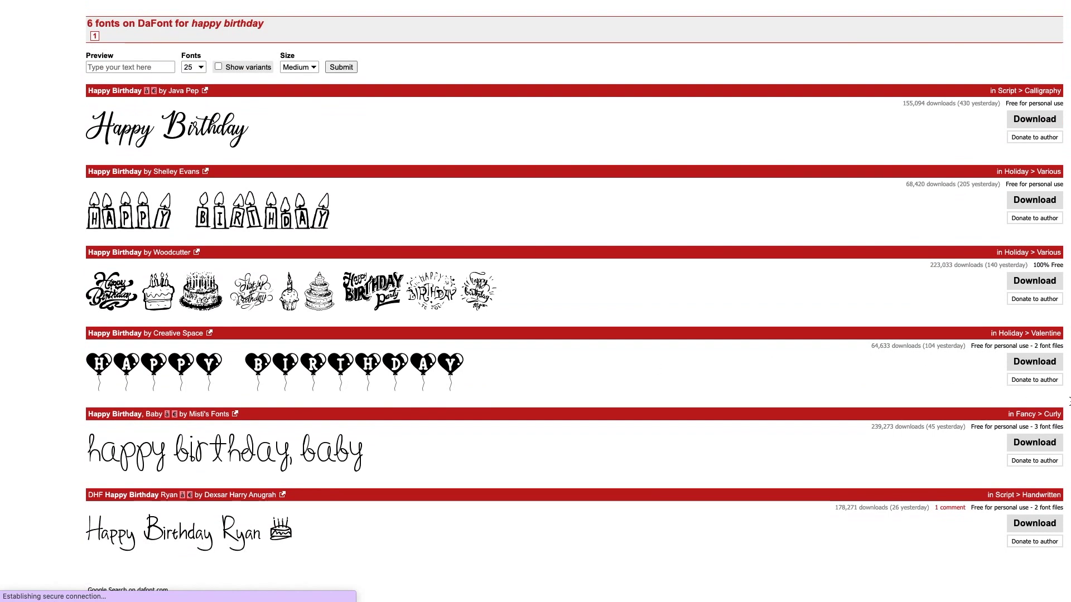
pyautogui.click(1029, 365)
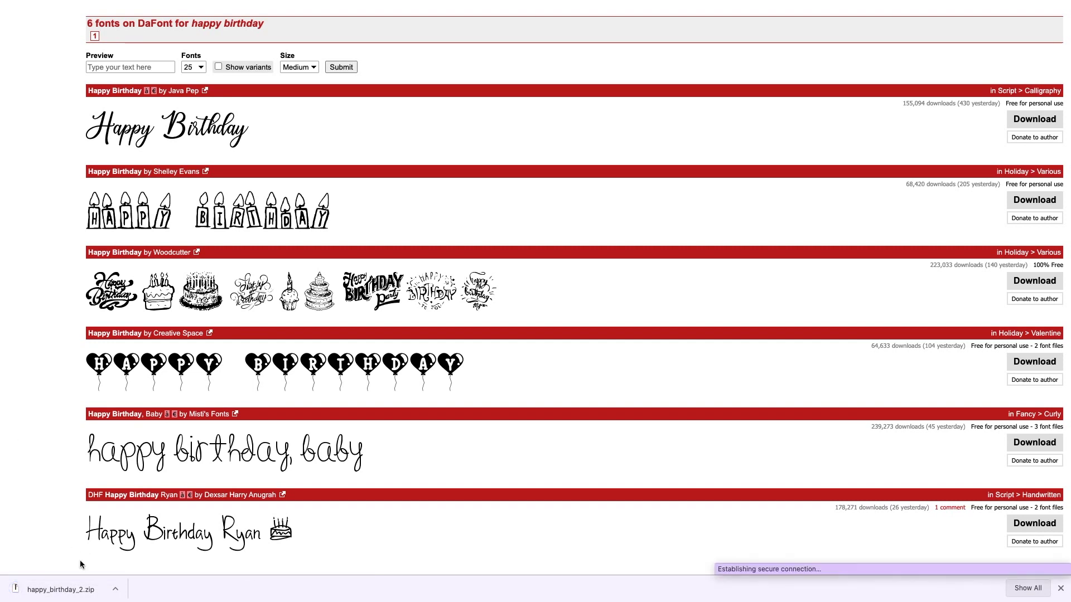
# Step: Unzip happy_birthday_2.zip and preview HappyBirthday.ttf in Font Book
pyautogui.click(66, 591)
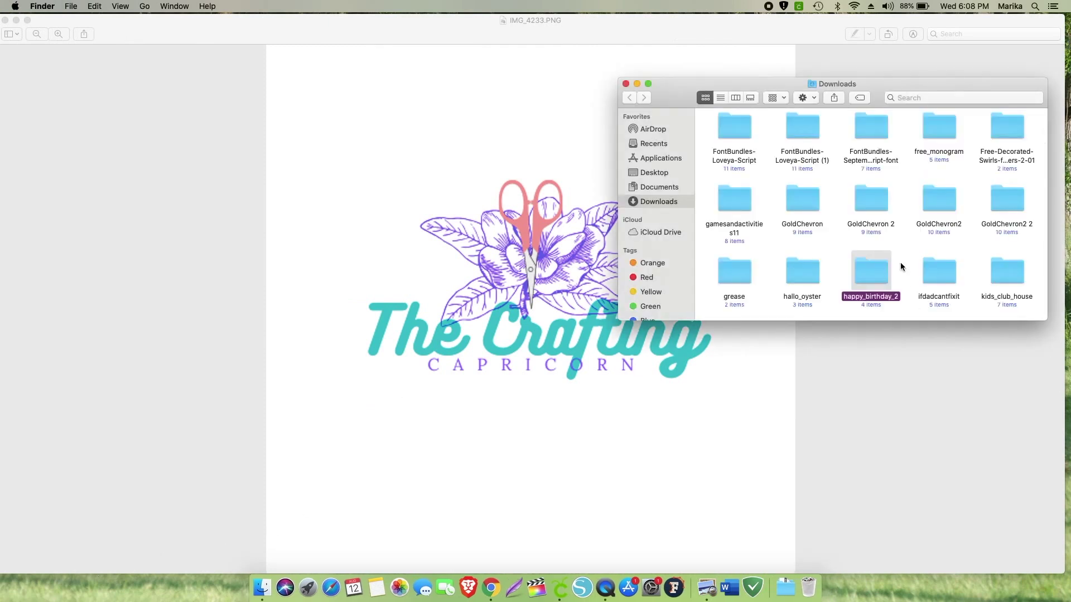
pyautogui.doubleClick(870, 264)
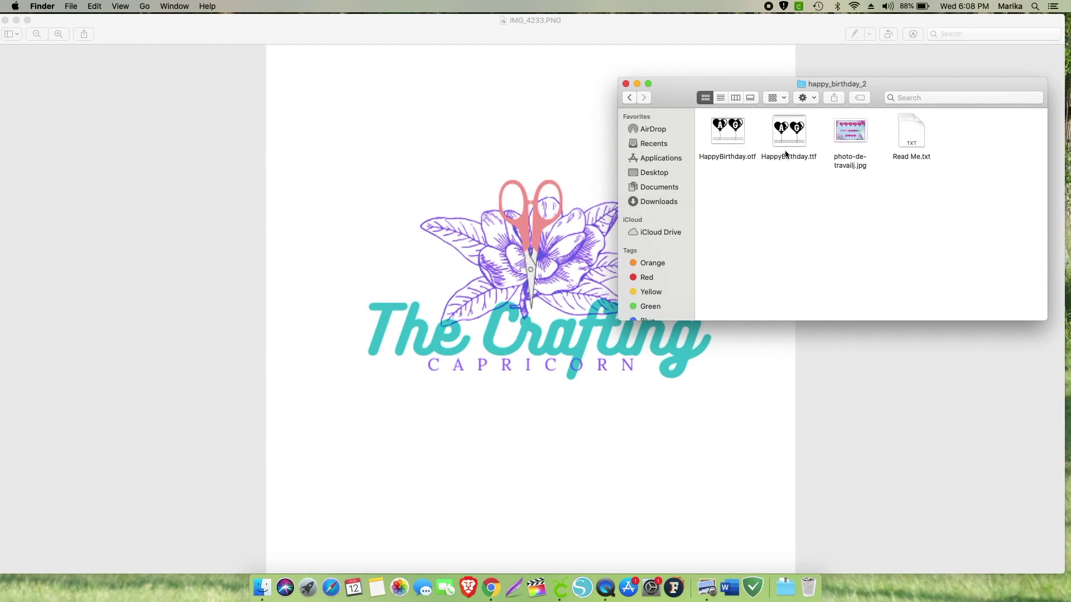
pyautogui.doubleClick(796, 137)
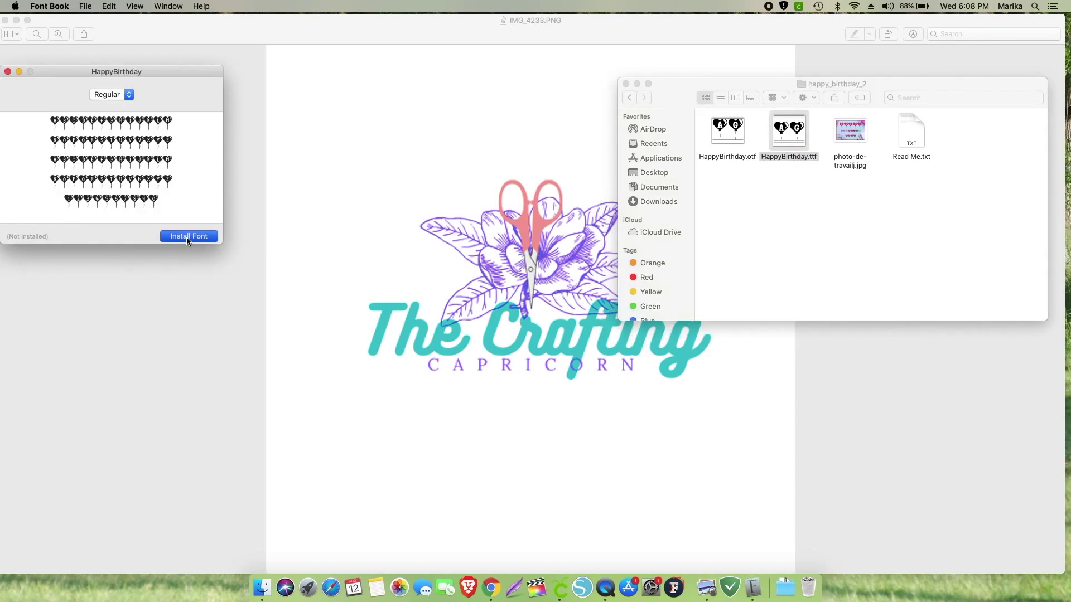
# Step: Install HappyBirthday Regular into User fonts, then close Font Book
pyautogui.click(187, 235)
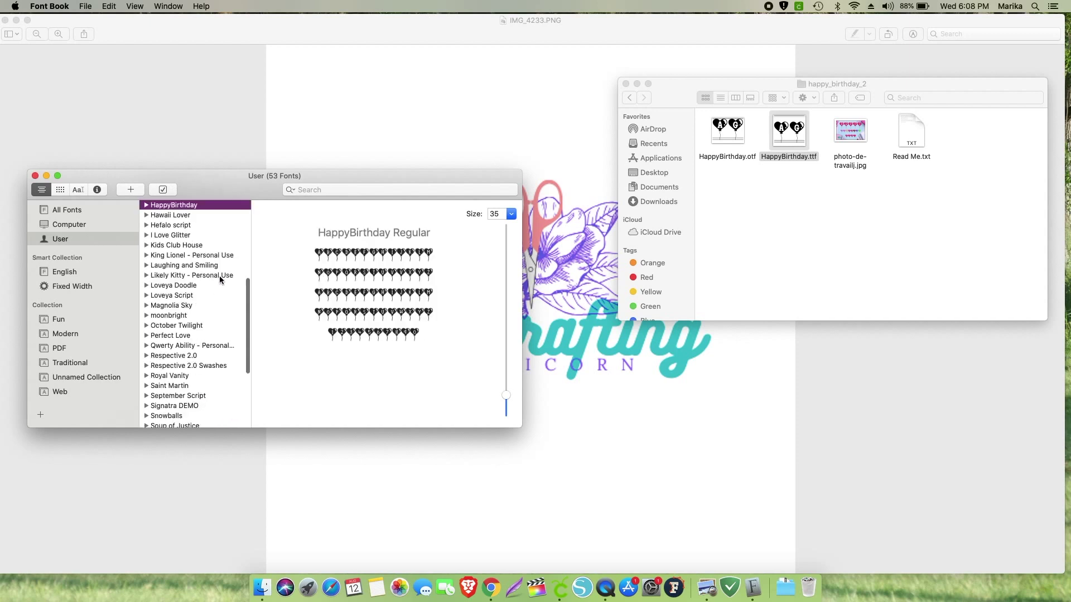
pyautogui.click(35, 176)
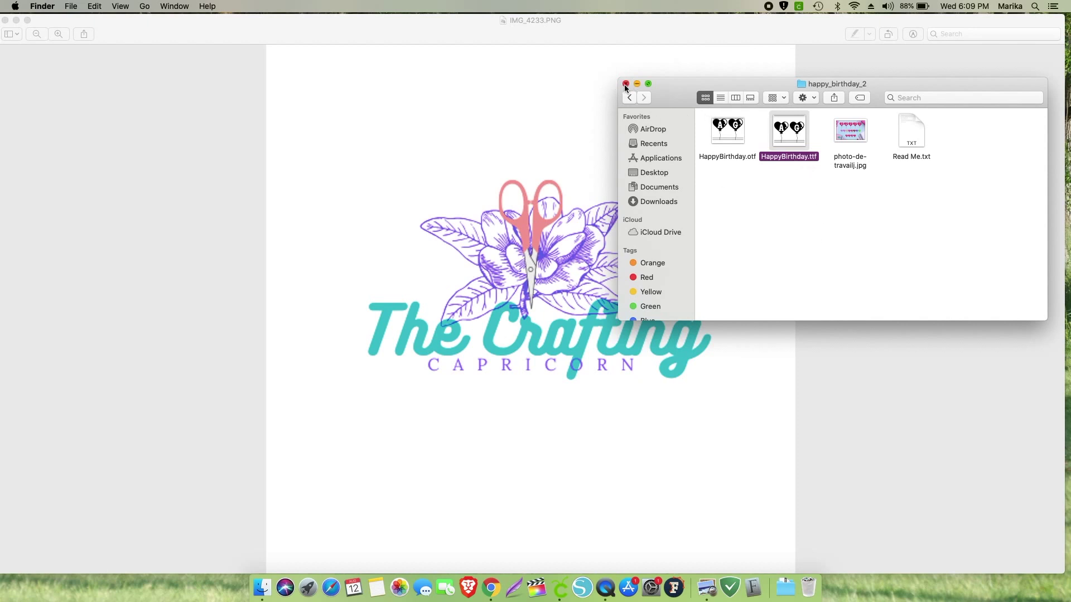
# Step: Close the happy_birthday_2 window, then quit and relaunch Cricut Design Space
pyautogui.click(625, 84)
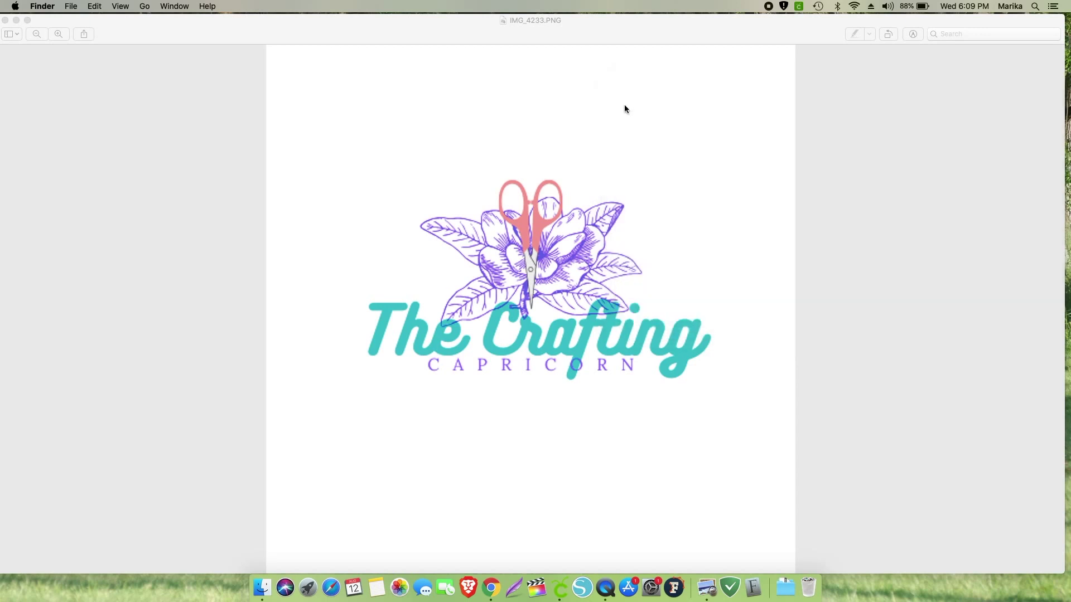
pyautogui.rightClick(562, 580)
pyautogui.click(564, 526)
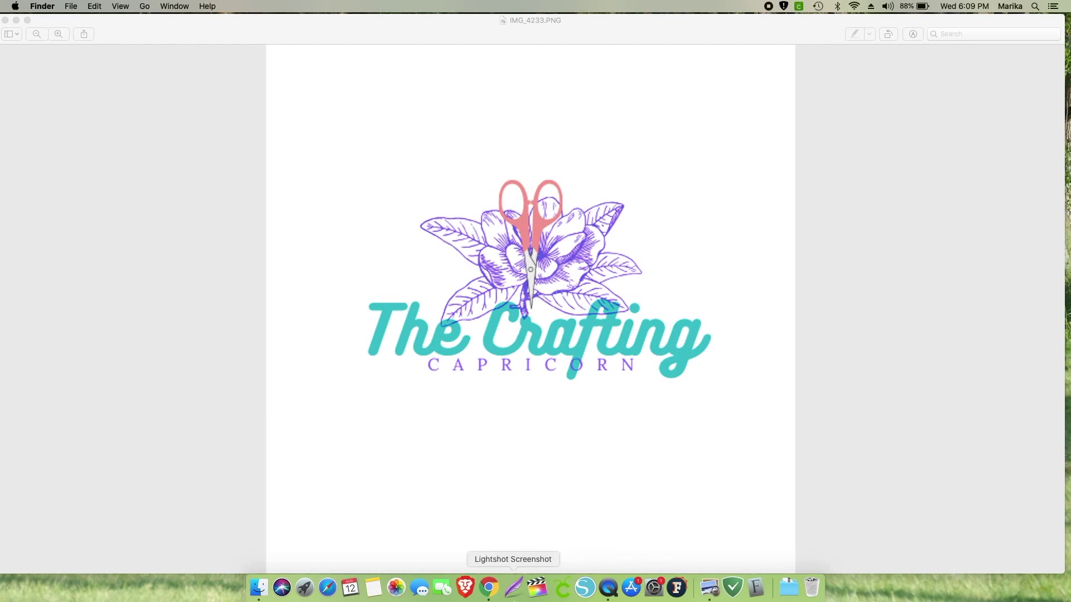
pyautogui.click(560, 576)
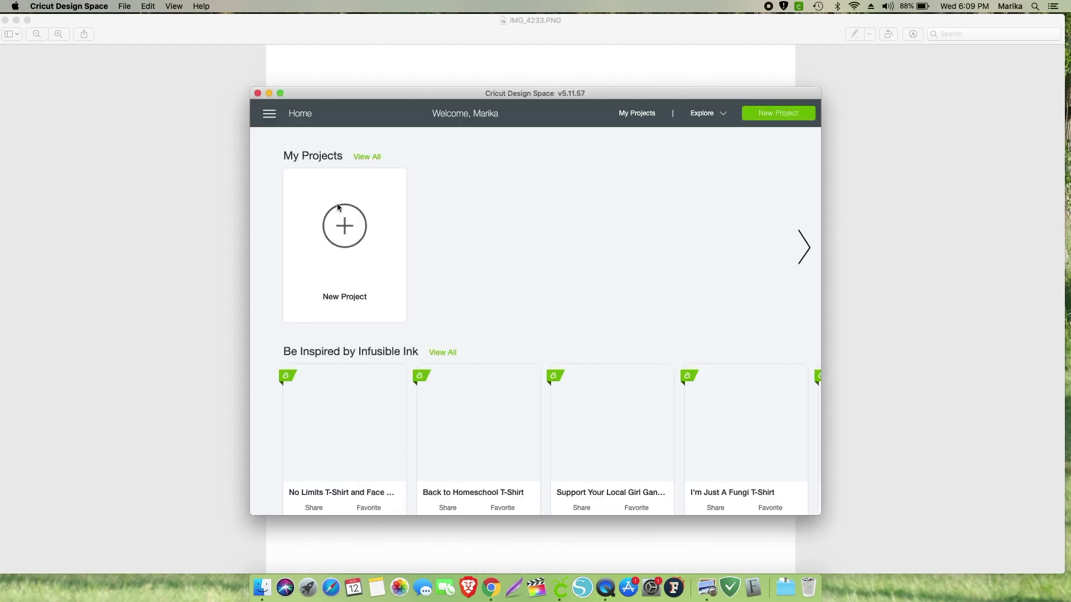
# Step: Open a blank Untitled canvas and expand the window to full screen
pyautogui.click(269, 114)
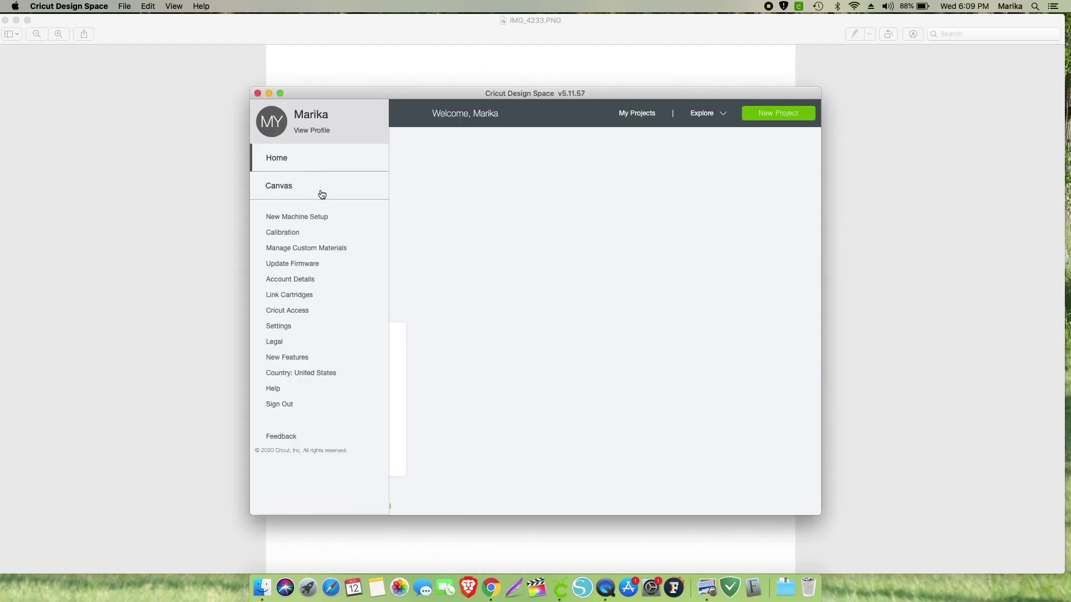
pyautogui.click(284, 187)
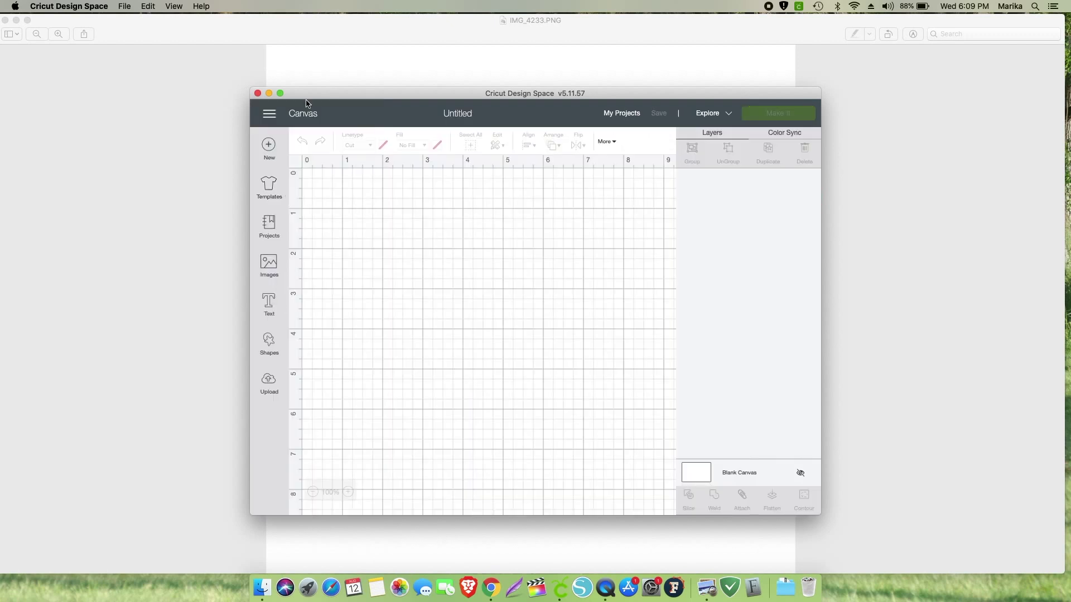
pyautogui.click(281, 93)
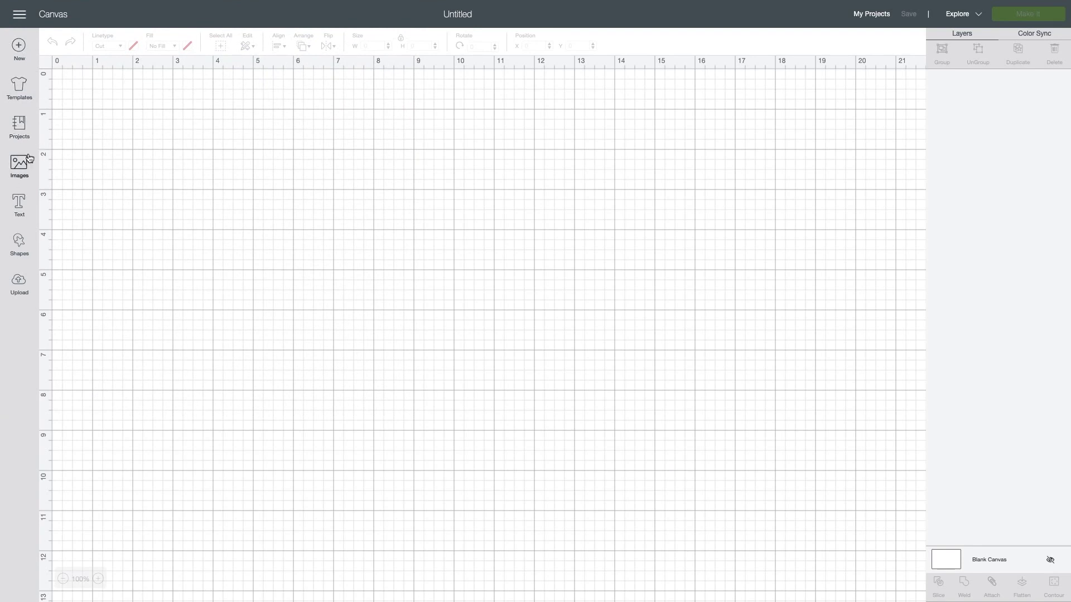
# Step: Add a text layer reading 'happy birthday', correcting the mistyped ending
pyautogui.click(20, 209)
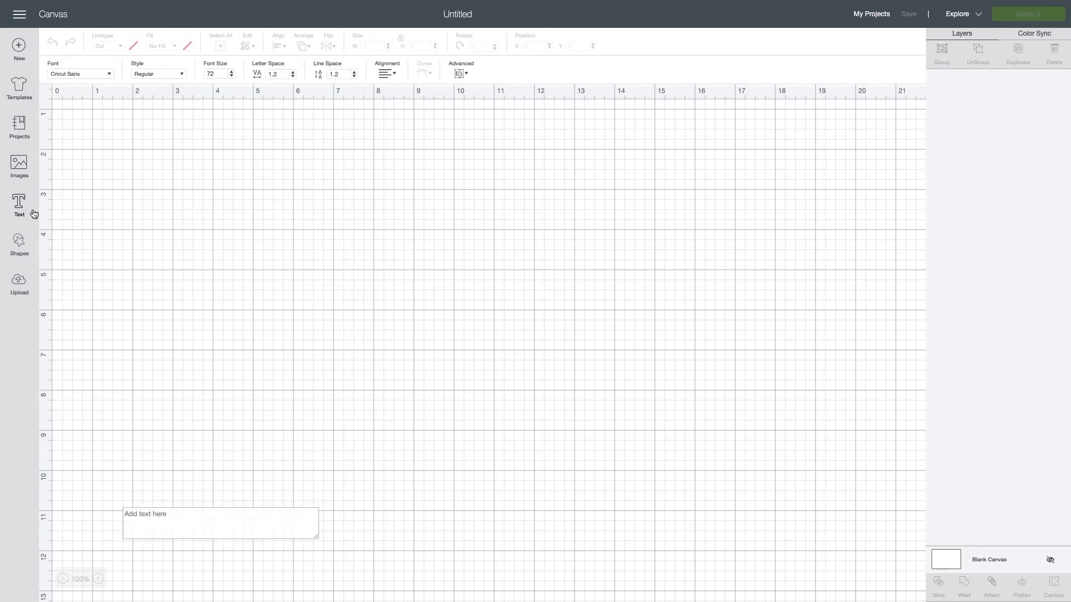
pyautogui.write('h')
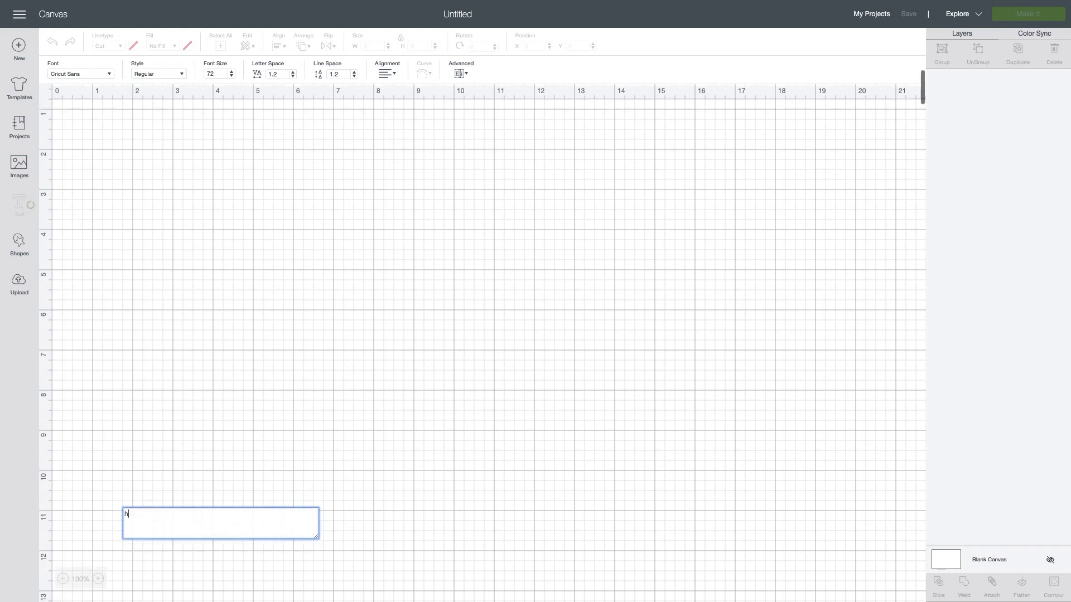
pyautogui.write('appy')
pyautogui.write(' birhteay')
pyautogui.press('BackSpace')
pyautogui.press('BackSpace')
pyautogui.press('BackSpace')
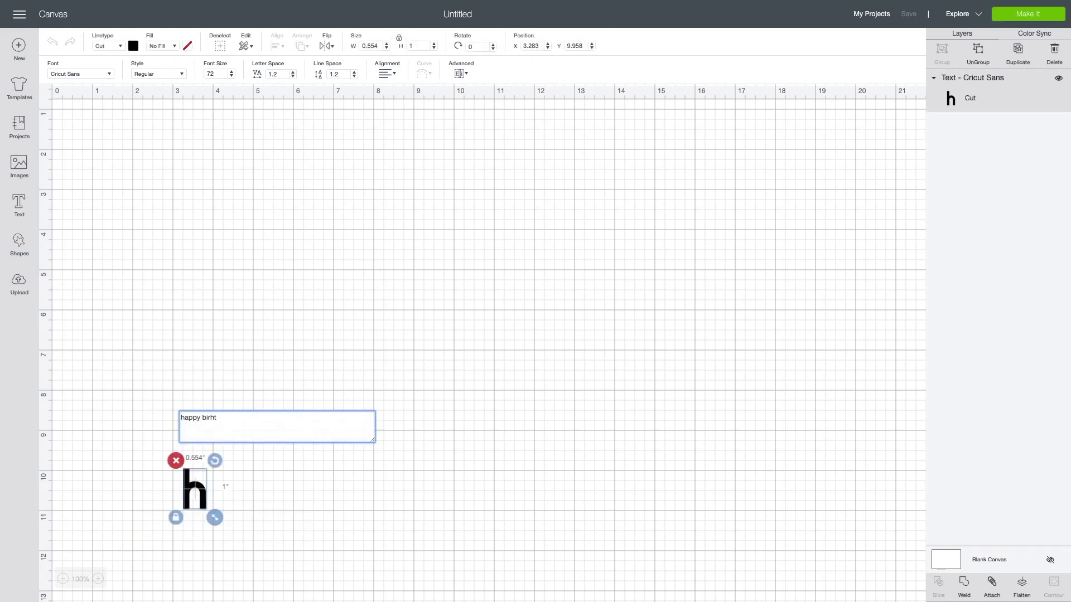
pyautogui.press('BackSpace')
pyautogui.press('BackSpace')
pyautogui.press('BackSpace')
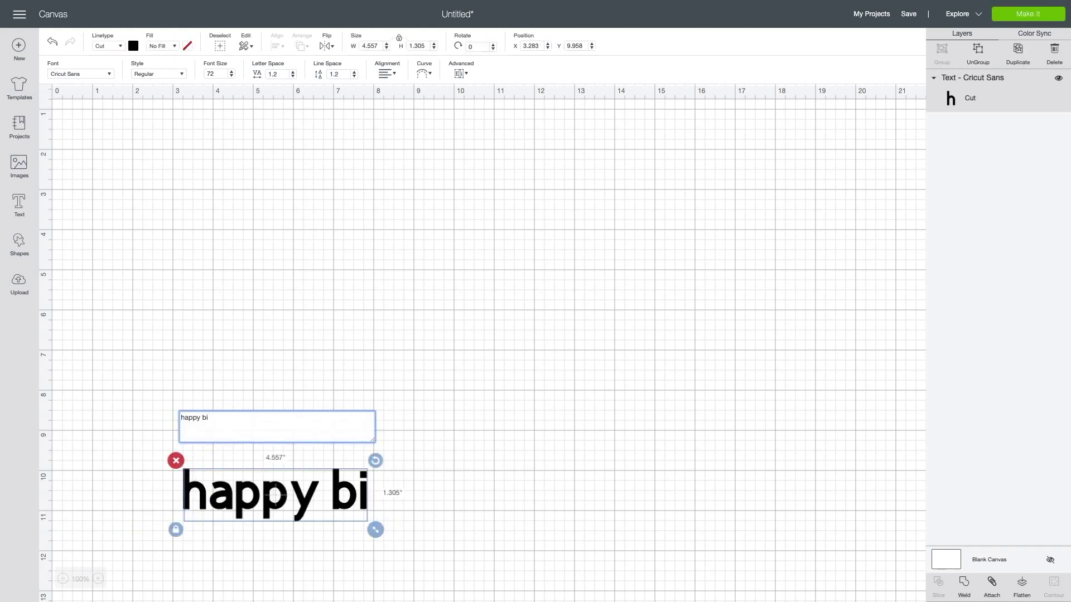
pyautogui.write('rthday')
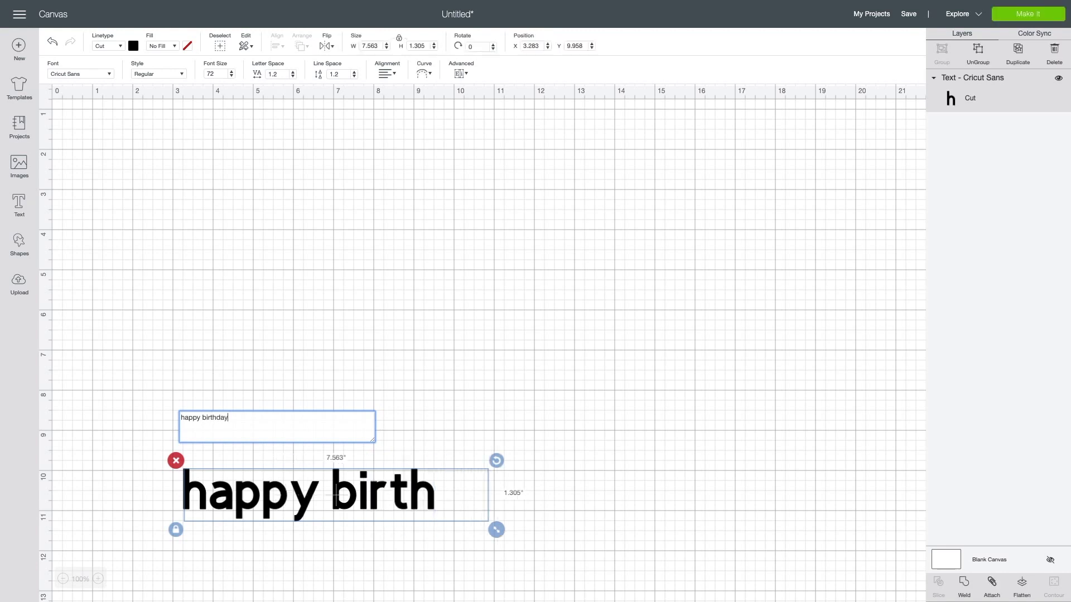
# Step: Search the fonts for 'happy' and apply the HappyBirthday balloon font to the text
pyautogui.click(109, 75)
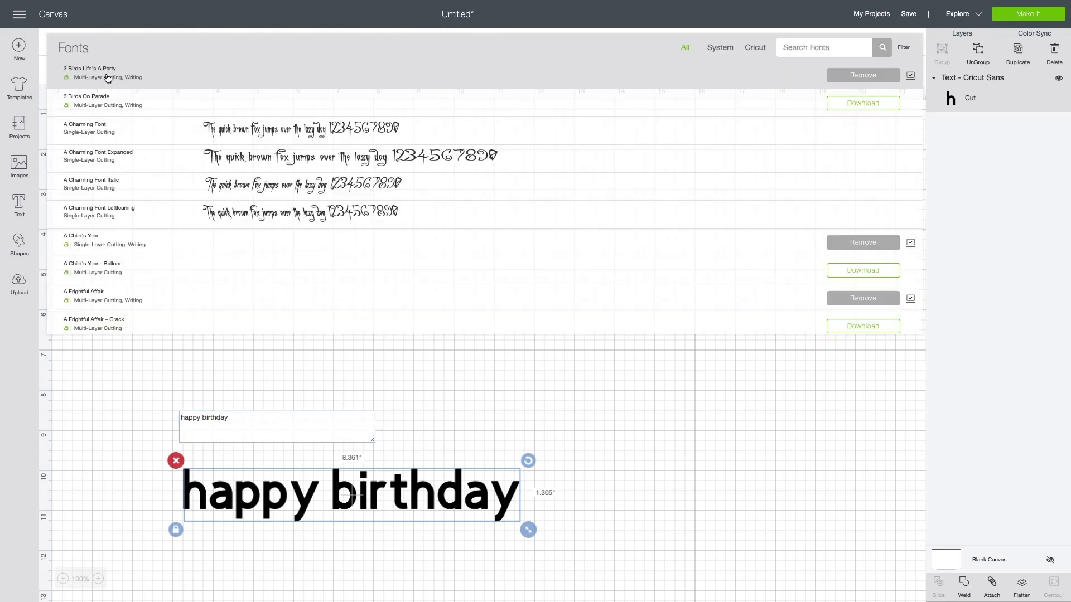
pyautogui.click(812, 45)
pyautogui.write('happy')
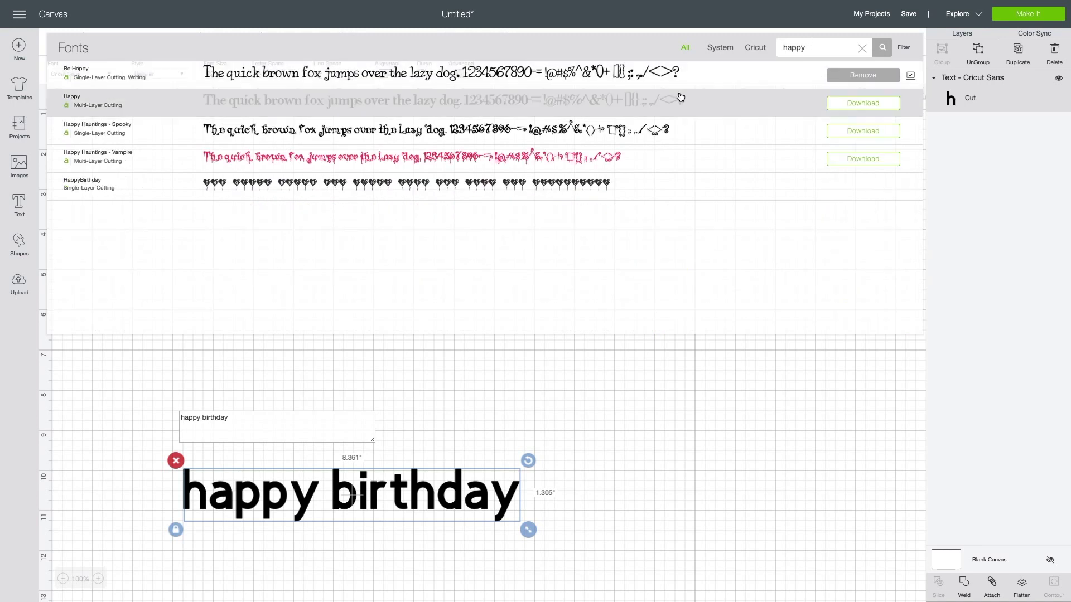
pyautogui.click(505, 184)
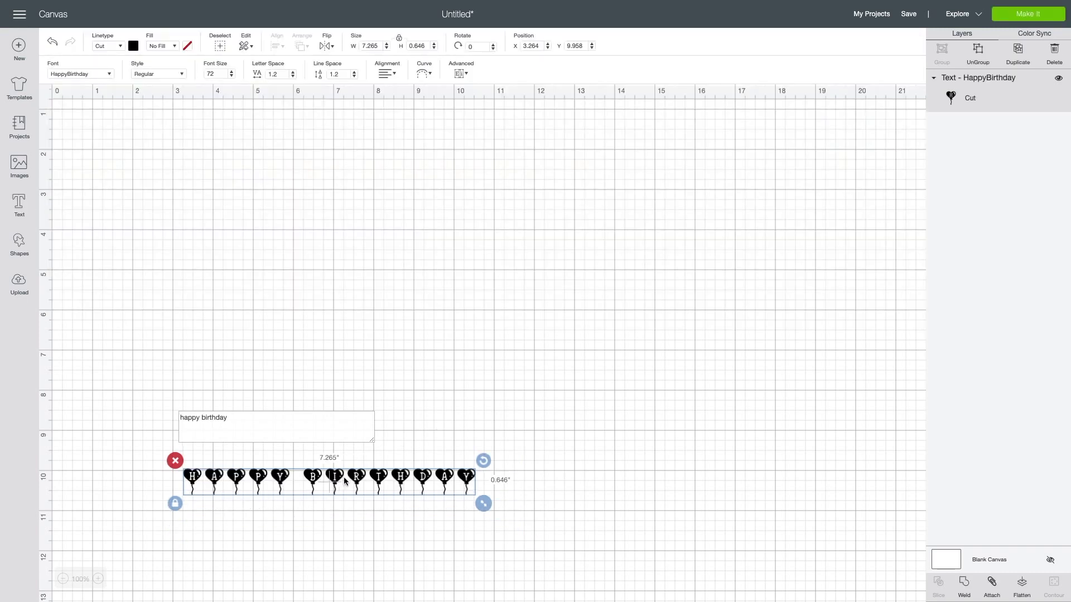
# Step: Move the text to the mat's top and stretch it, proportions unlocked, to 14.015 × 4.092 inches
pyautogui.moveTo(348, 483)
pyautogui.mouseDown()
pyautogui.moveTo(365, 130)
pyautogui.moveTo(366, 140)
pyautogui.mouseUp()
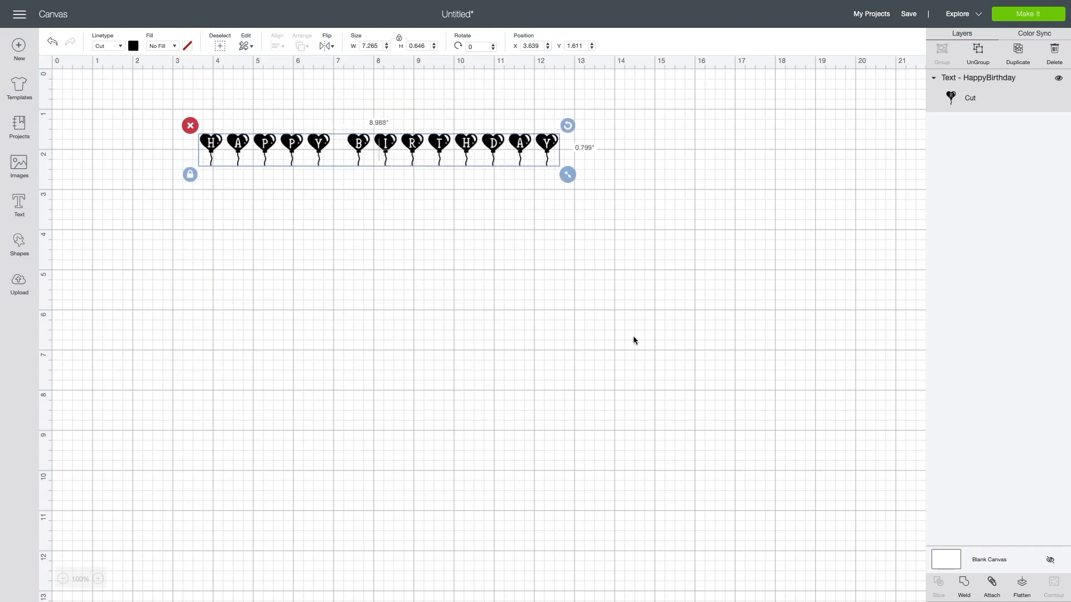
pyautogui.moveTo(495, 171); pyautogui.dragTo(637, 344)
pyautogui.click(191, 181)
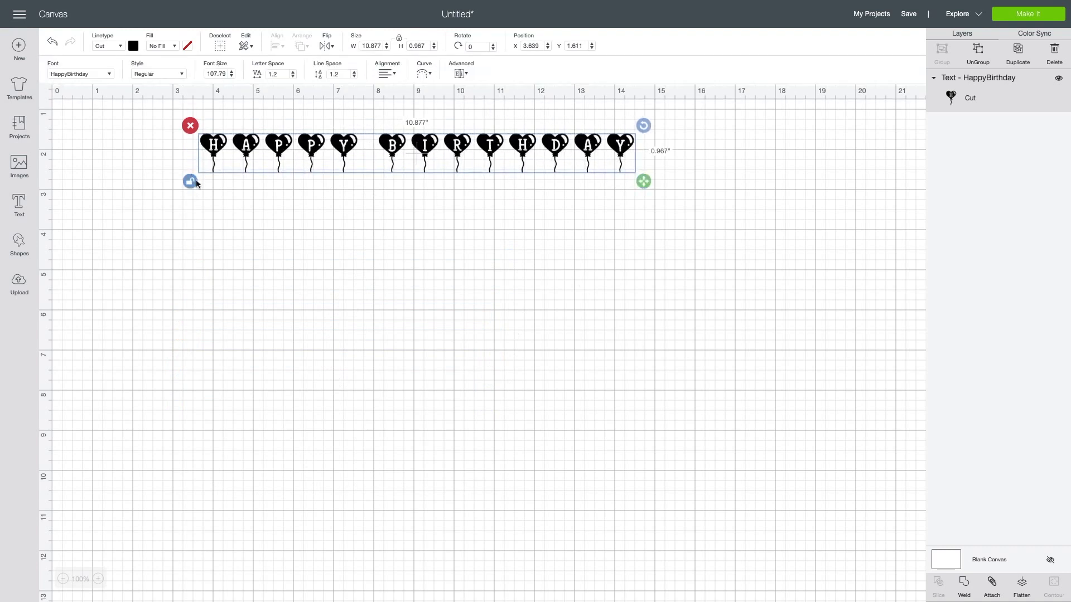
pyautogui.moveTo(642, 188); pyautogui.dragTo(770, 305)
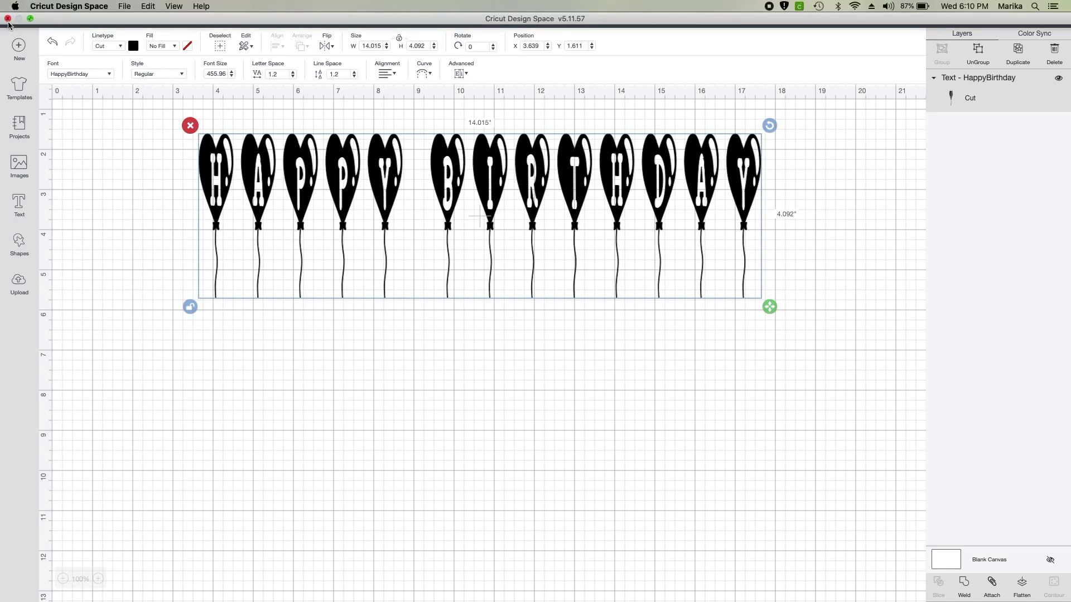
# Step: Quit Cricut Design Space, confirming the prompt and quitting again from the Dock
pyautogui.click(7, 19)
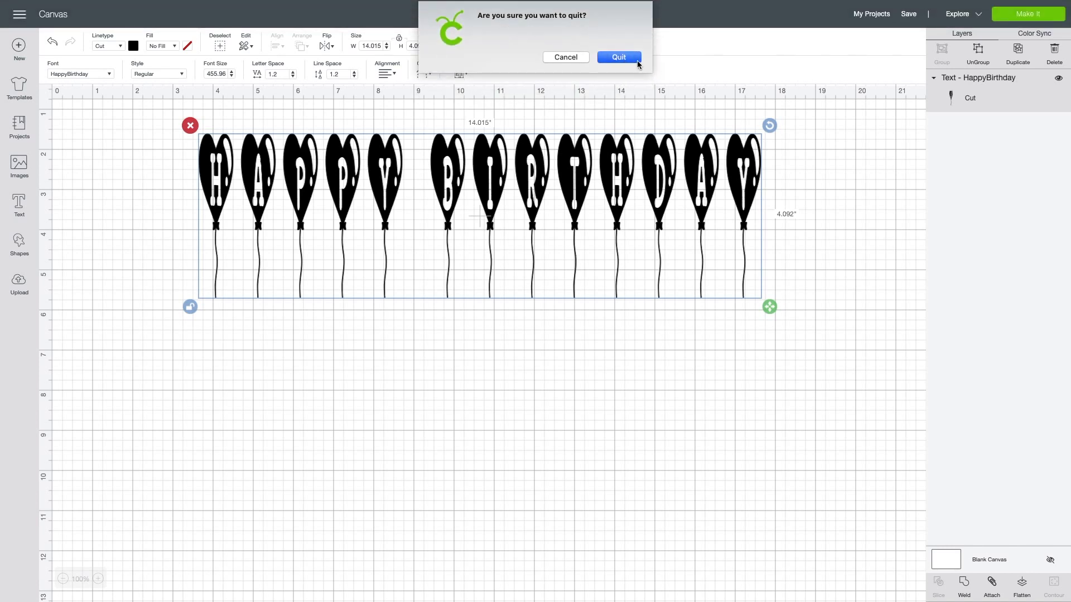
pyautogui.click(614, 56)
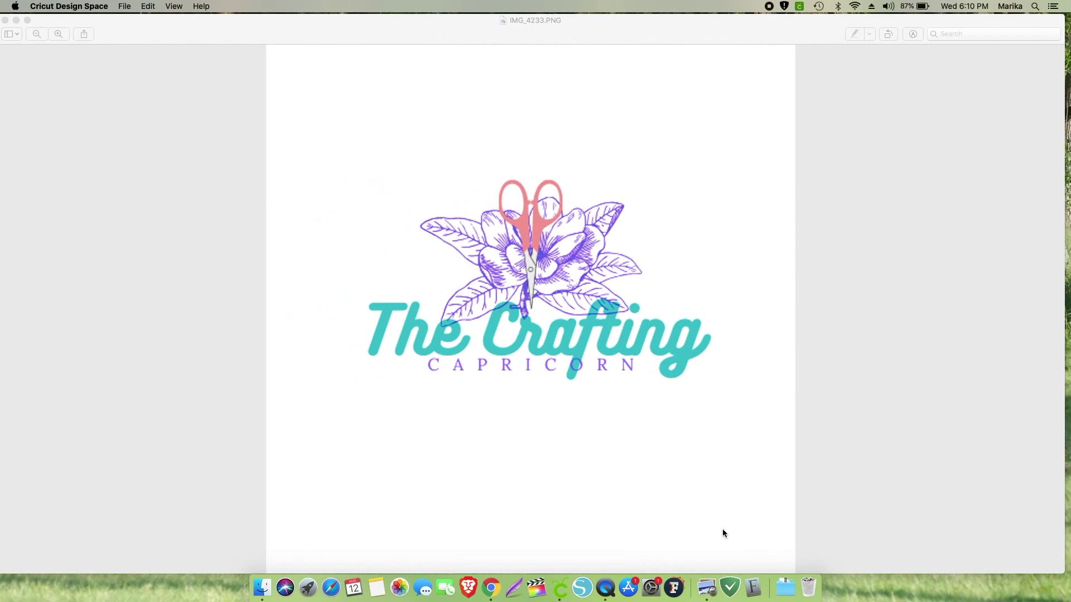
pyautogui.rightClick(559, 587)
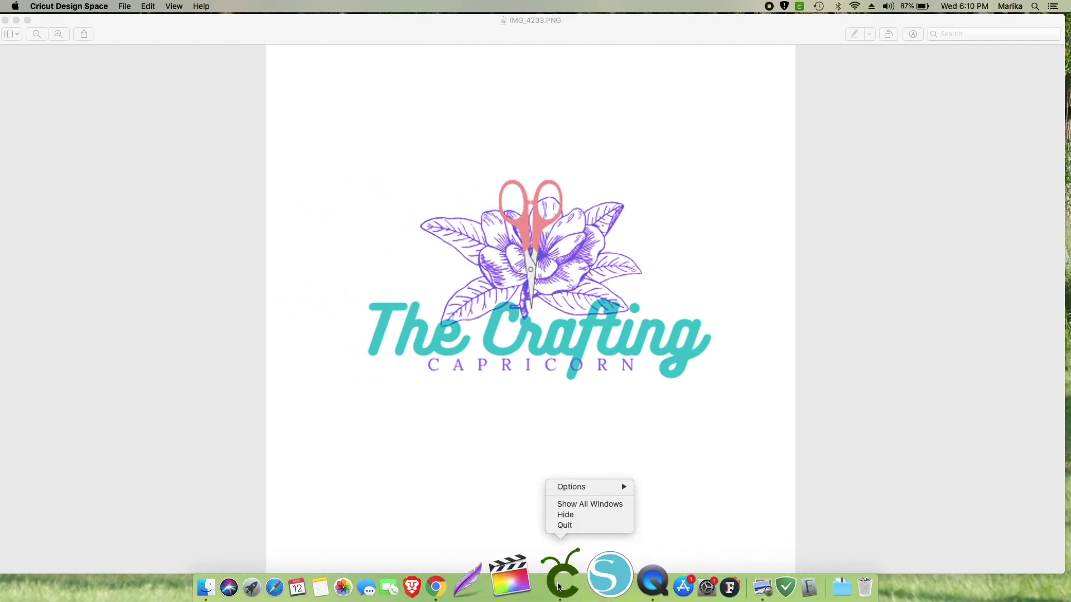
pyautogui.click(573, 525)
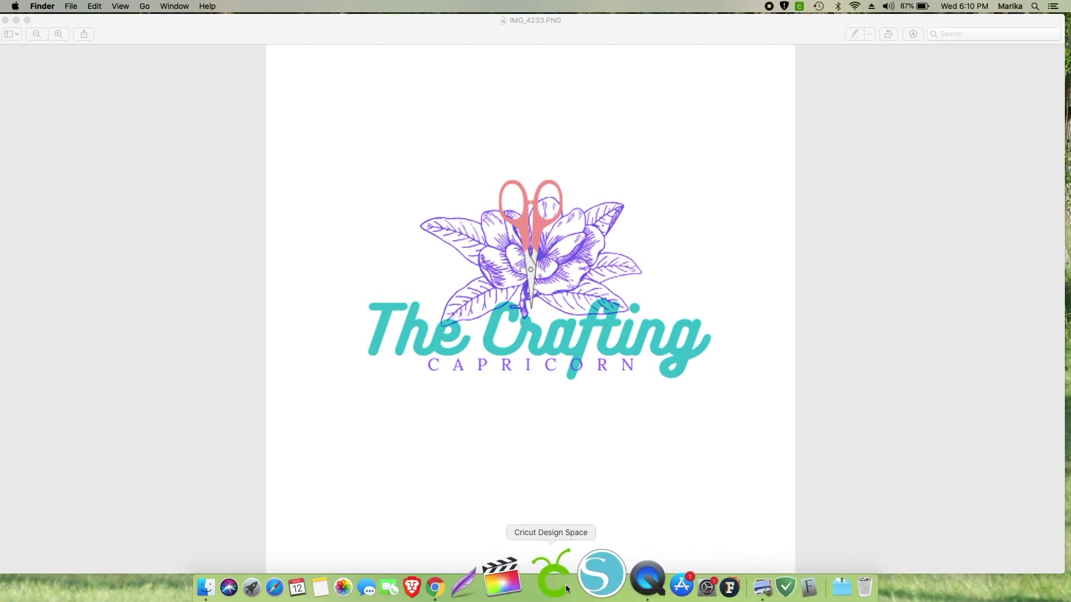
# Step: Search 'word' in Spotlight and launch Microsoft Word to its template gallery
pyautogui.press('super+space')
pyautogui.write('wor')
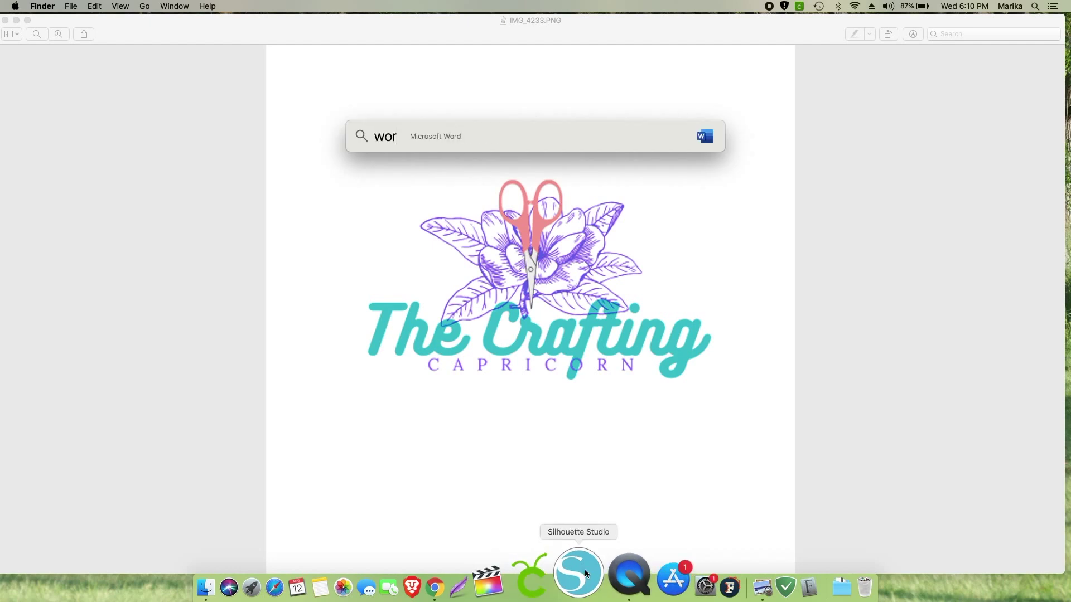
pyautogui.write('d')
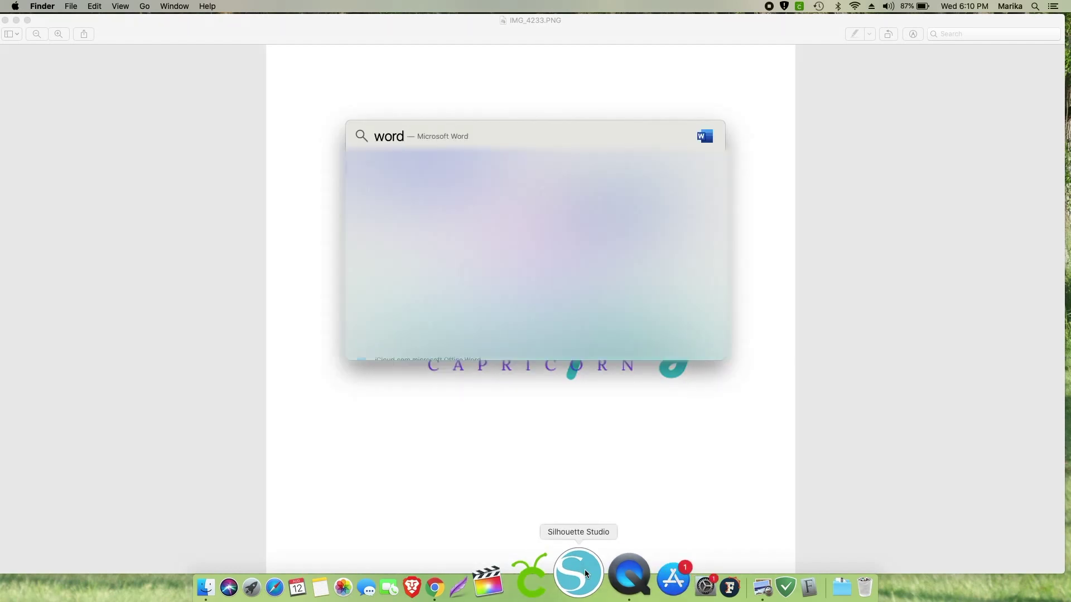
pyautogui.press('super+a')
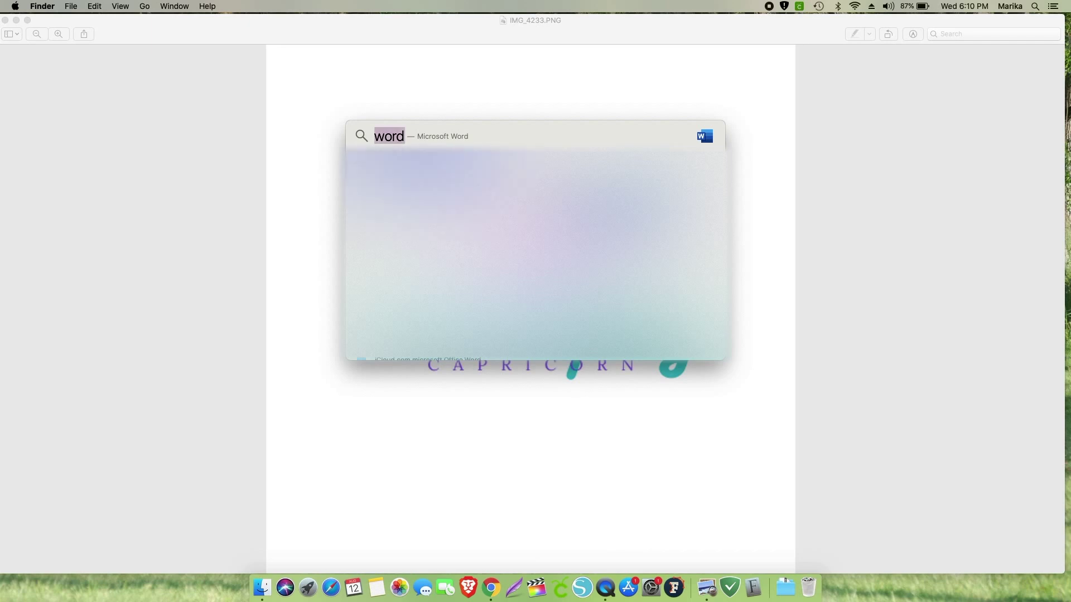
pyautogui.press('Return')
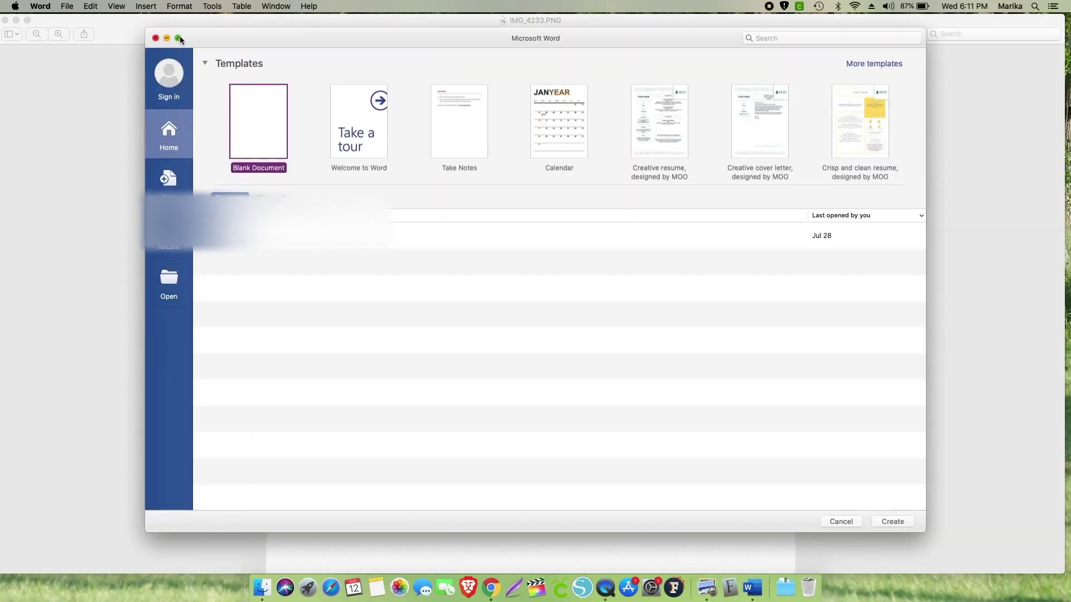
# Step: Create a full-screen blank Word document and type 'Happy Birthday' on its first line
pyautogui.click(179, 36)
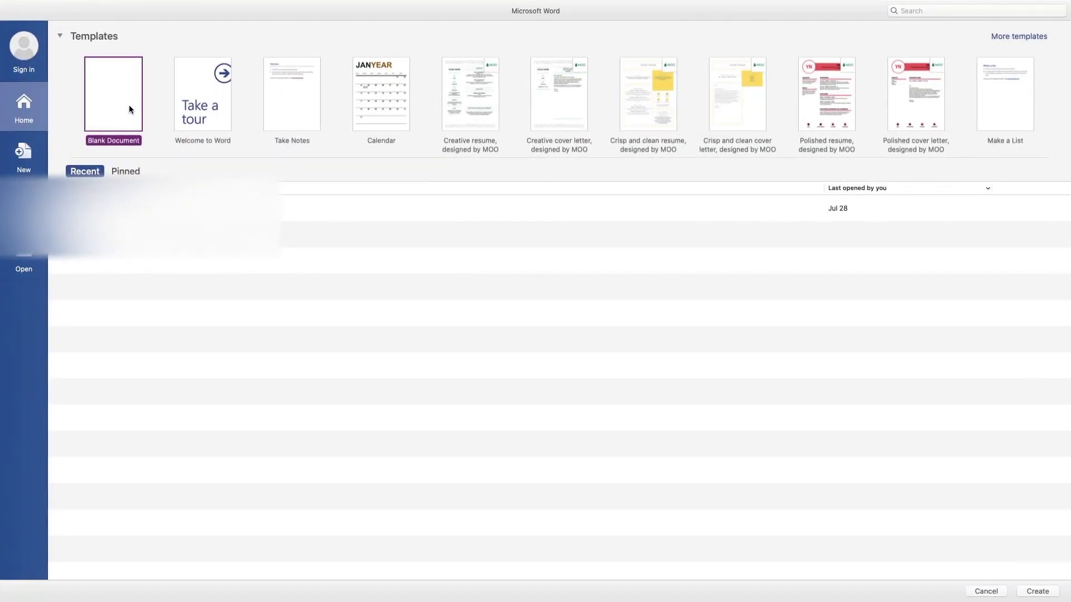
pyautogui.doubleClick(105, 119)
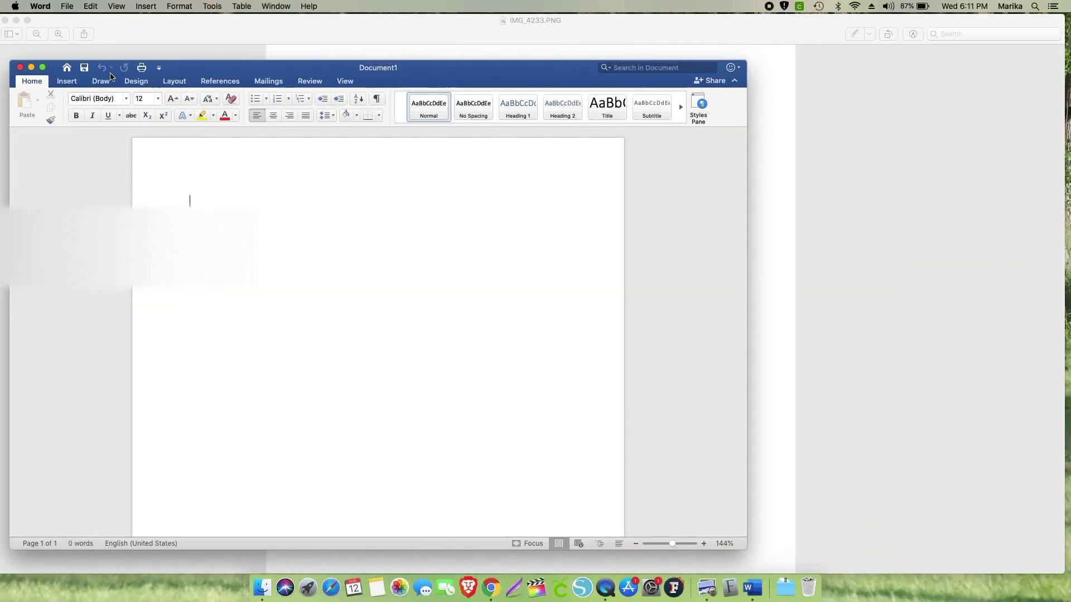
pyautogui.click(42, 67)
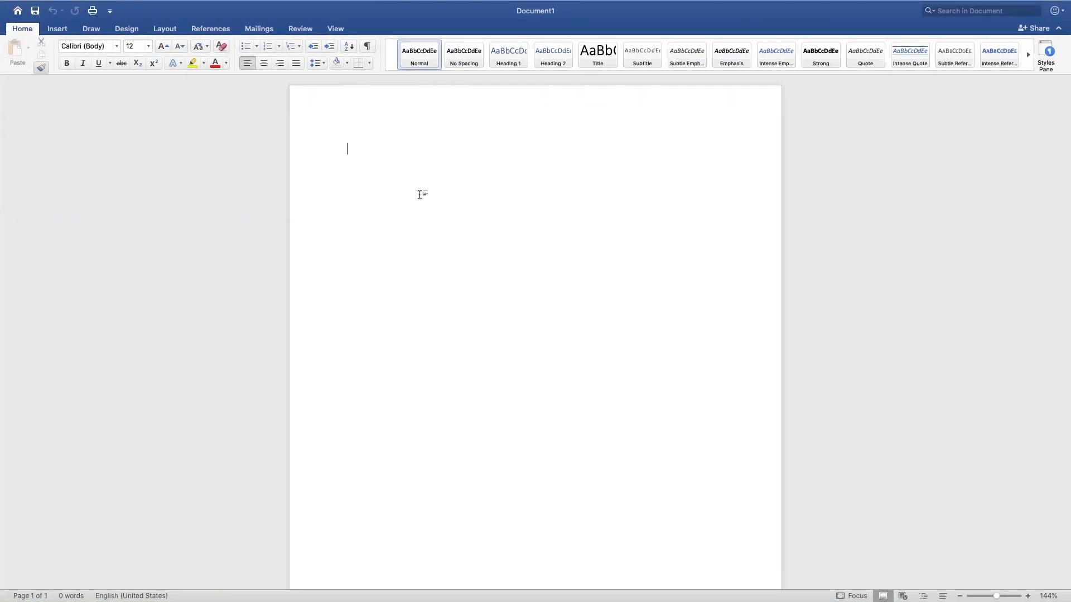
pyautogui.write('Happy Birthday')
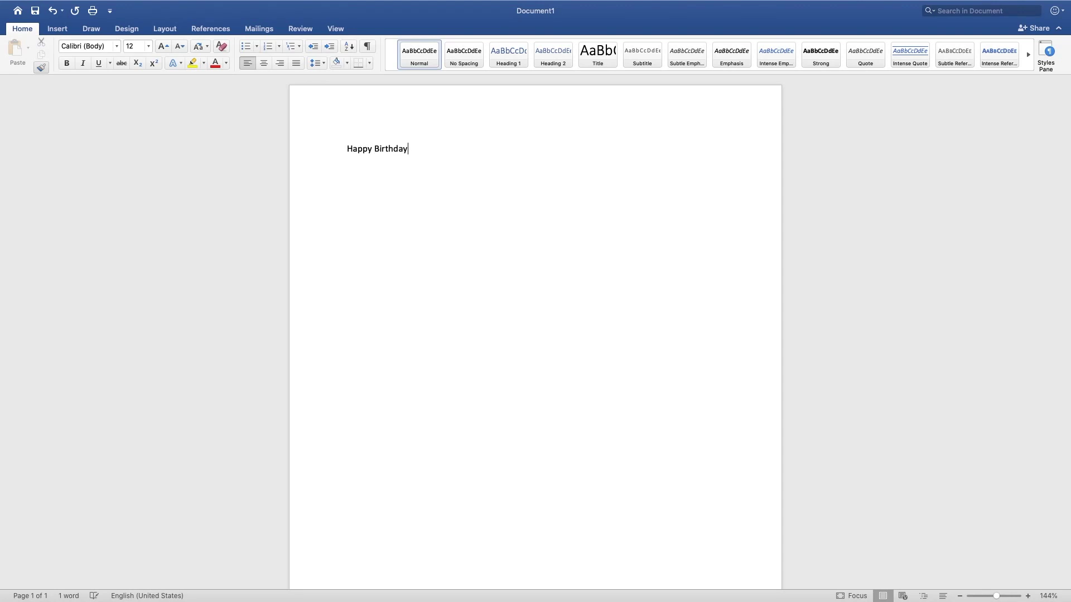
# Step: Browse Word's font list, close it leaving Calibri unchanged, then select the font name box
pyautogui.click(117, 50)
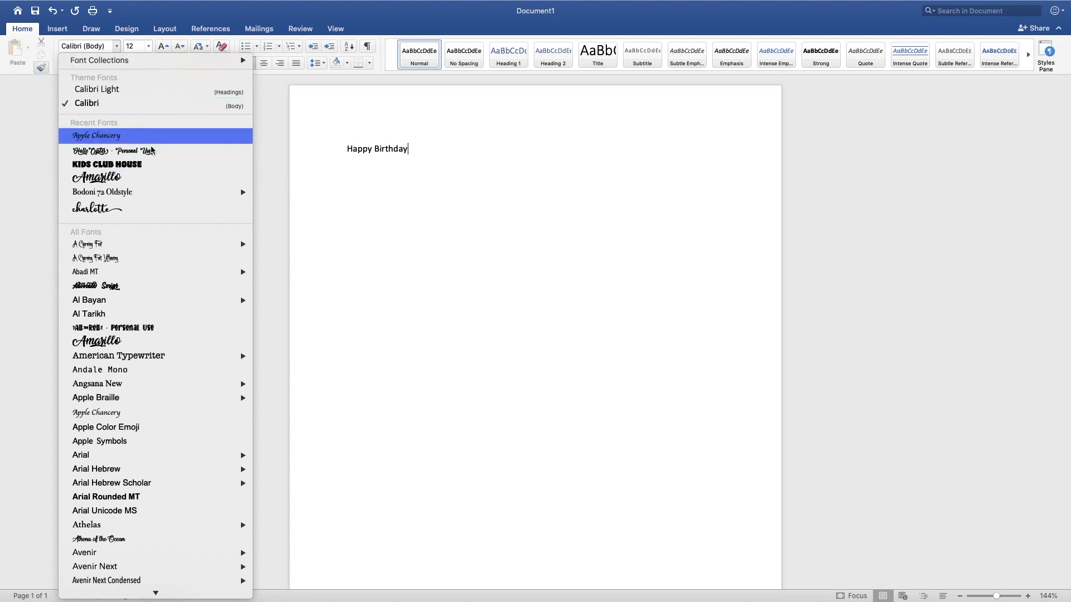
pyautogui.scroll(-5, 176, 212)
pyautogui.scroll(-8, 176, 211)
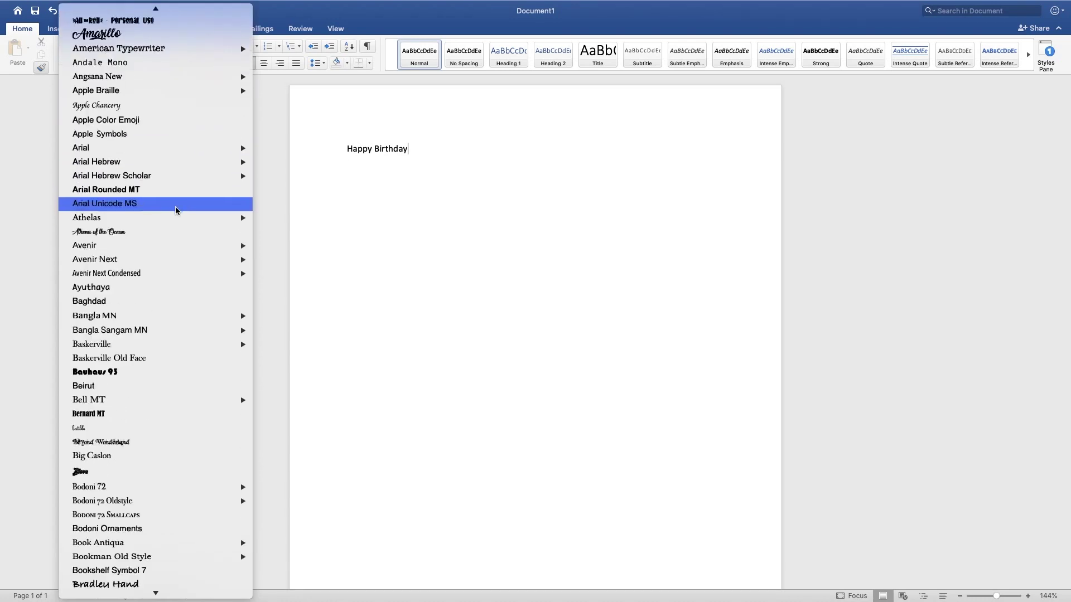
pyautogui.scroll(-10, 177, 208)
pyautogui.scroll(-9, 185, 245)
pyautogui.scroll(-7, 187, 253)
pyautogui.scroll(-10, 187, 255)
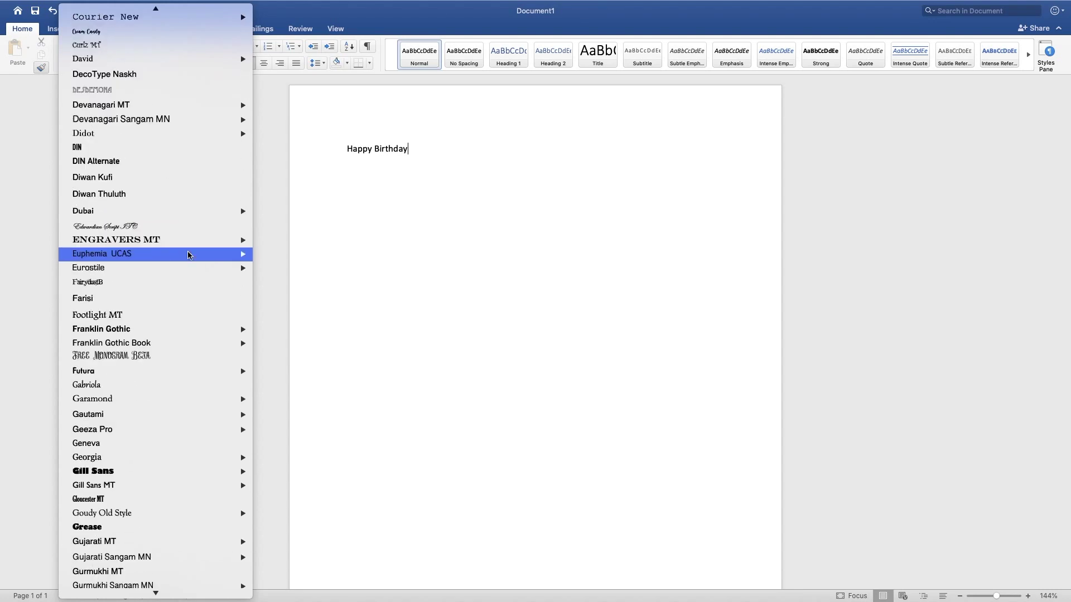
pyautogui.scroll(-8, 187, 255)
pyautogui.scroll(-10, 187, 255)
pyautogui.scroll(-2, 188, 255)
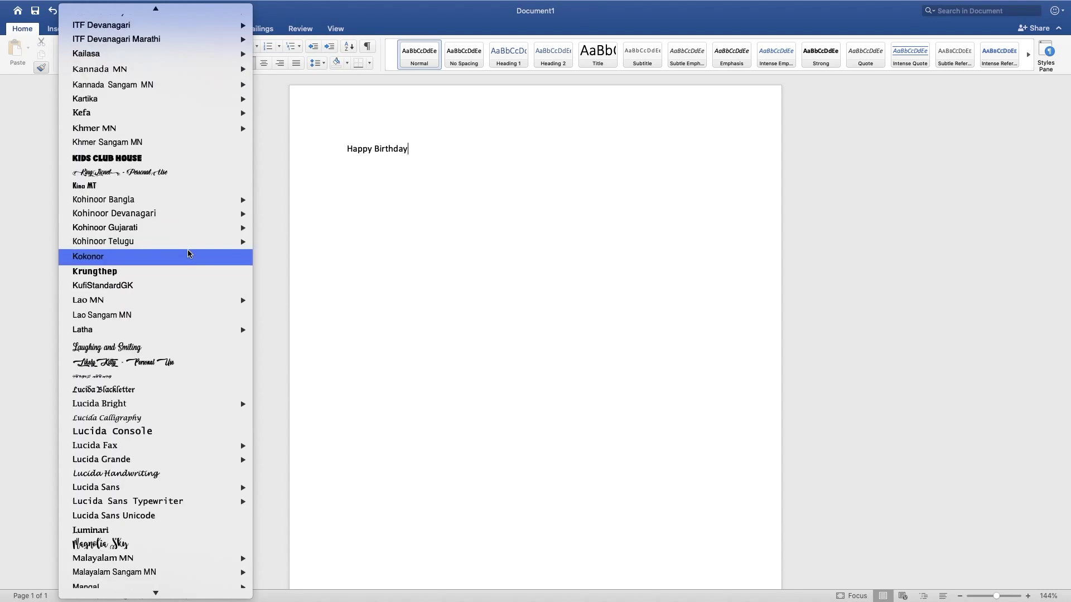
pyautogui.scroll(7, 192, 225)
pyautogui.scroll(10, 192, 222)
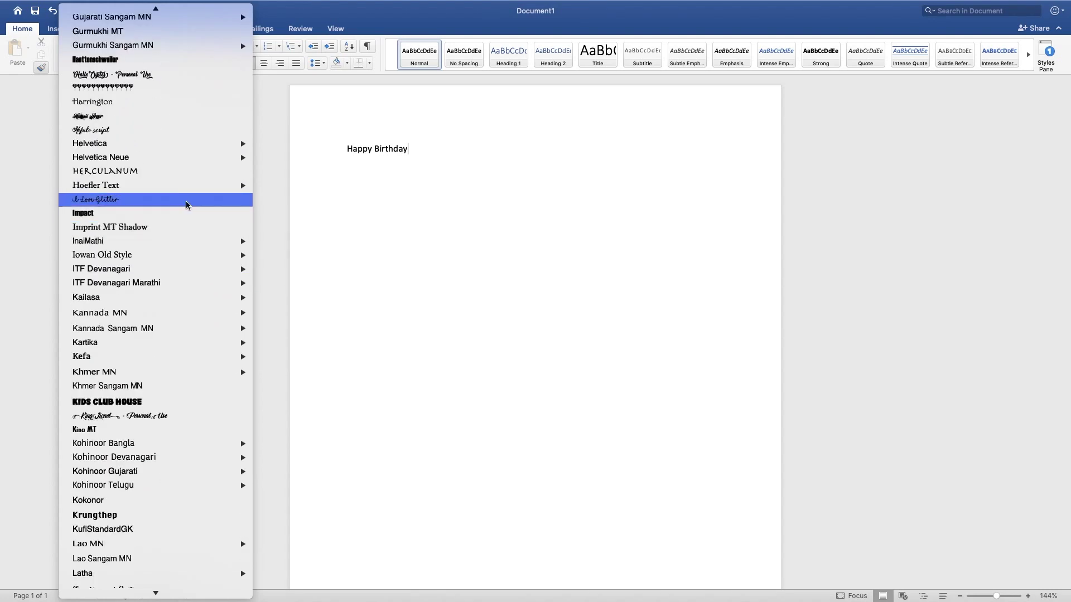
pyautogui.scroll(2, 173, 187)
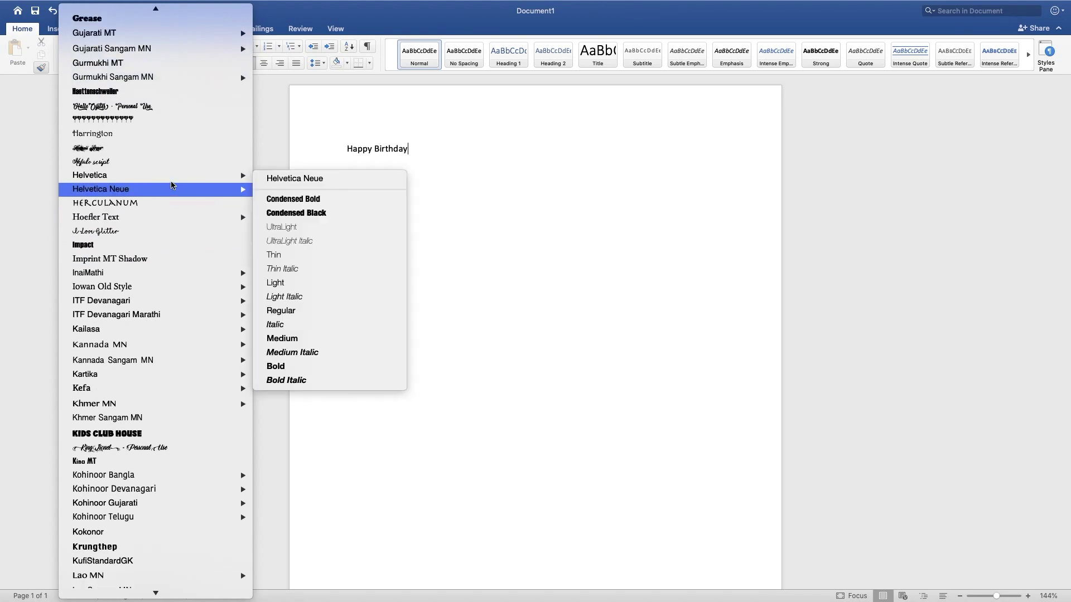
pyautogui.scroll(2, 172, 186)
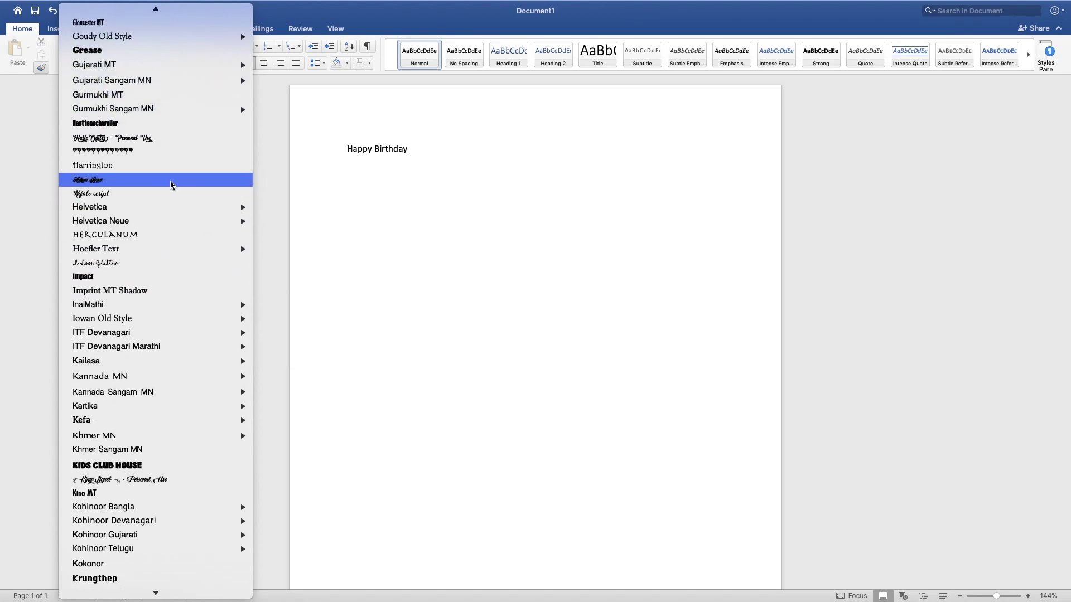
pyautogui.scroll(-7, 171, 184)
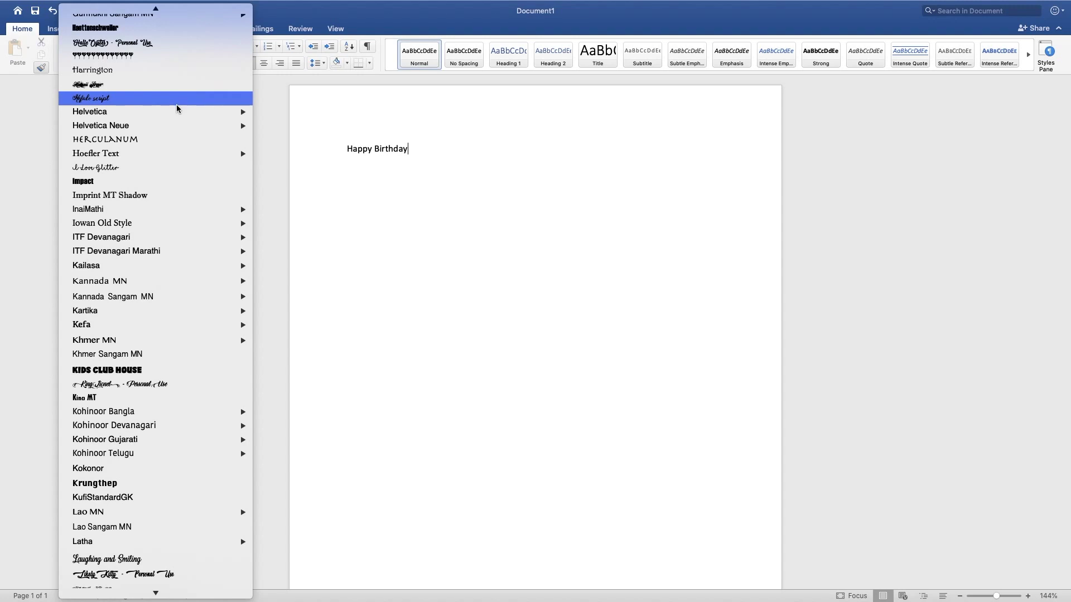
pyautogui.scroll(3, 177, 106)
pyautogui.scroll(1, 177, 106)
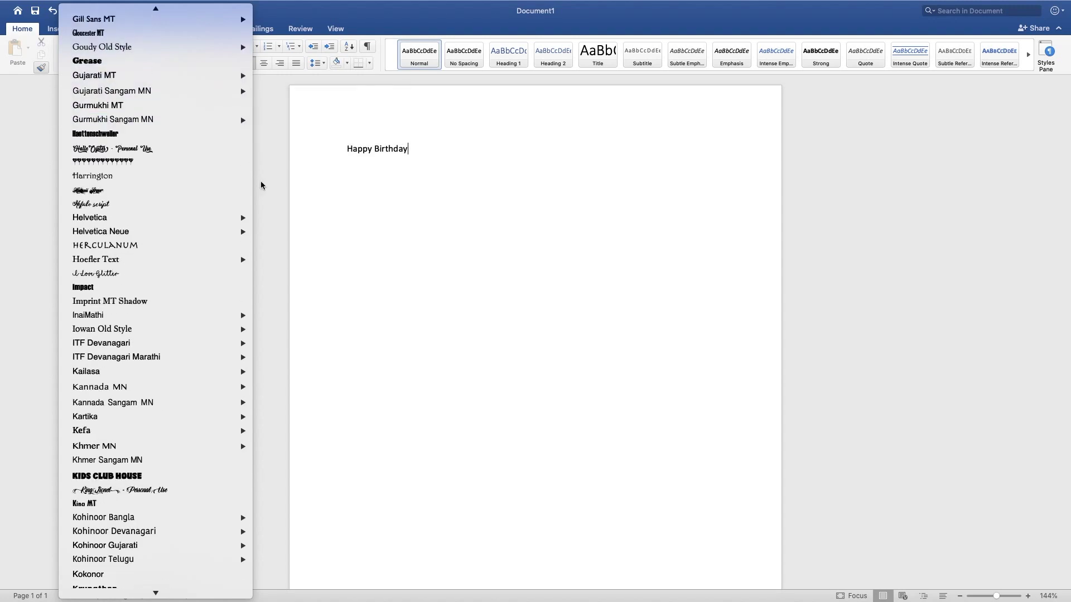
pyautogui.click(293, 203)
pyautogui.click(109, 46)
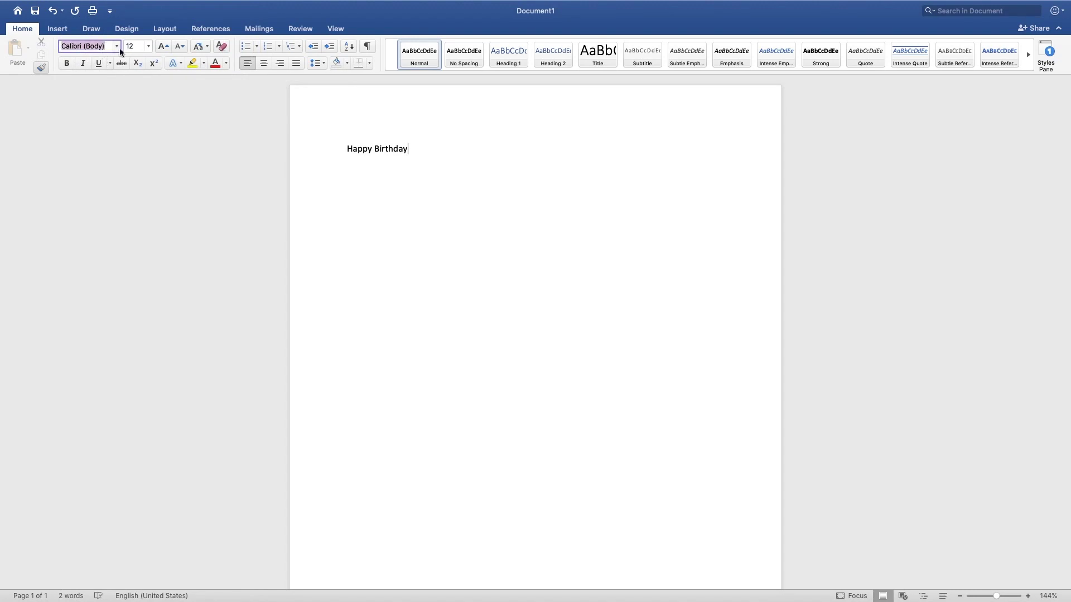
# Step: Apply the HappyBirthday balloon font to the selected Happy Birthday text
pyautogui.write('HappyBirthday')
pyautogui.press('Return')
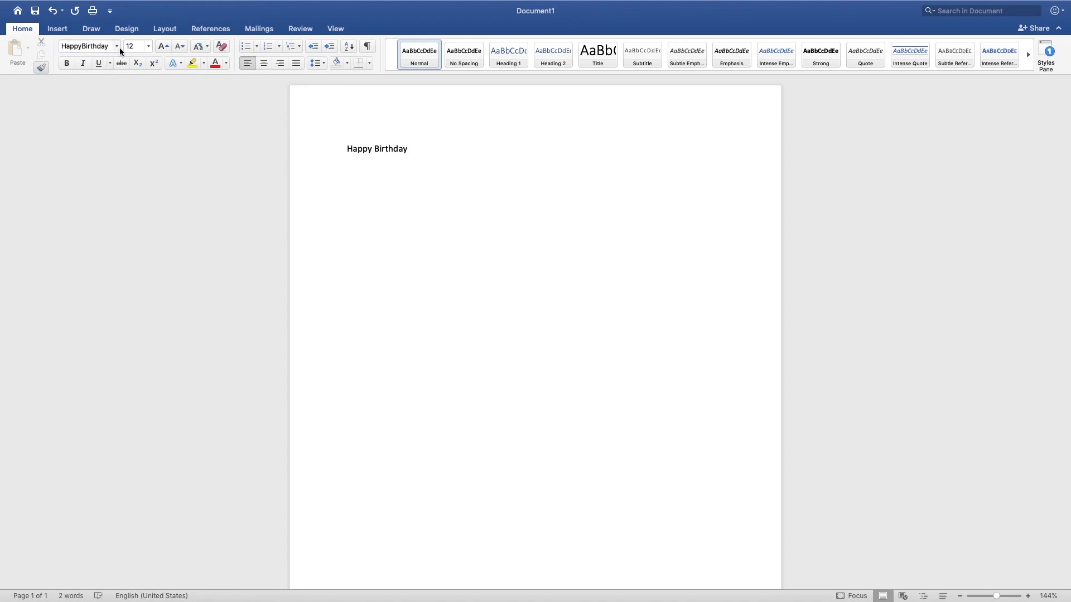
pyautogui.click(111, 44)
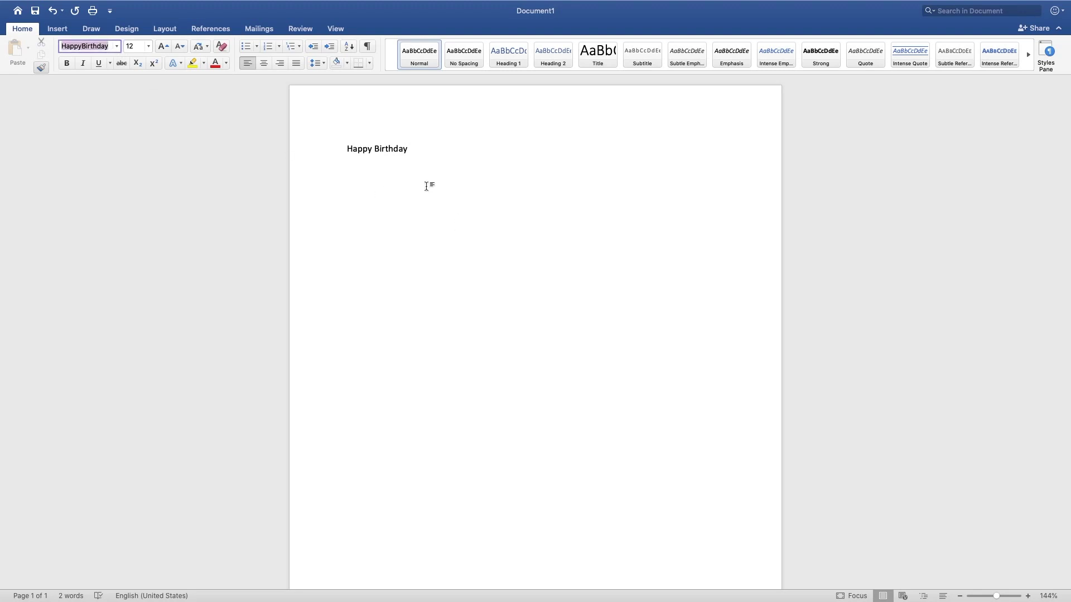
pyautogui.moveTo(416, 148); pyautogui.dragTo(331, 137)
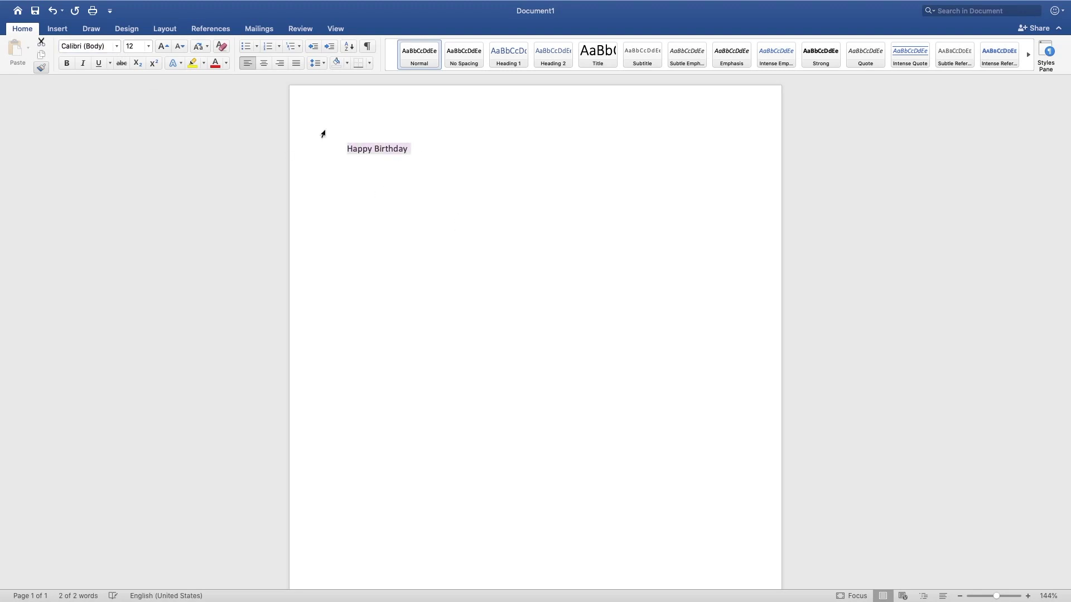
pyautogui.click(93, 48)
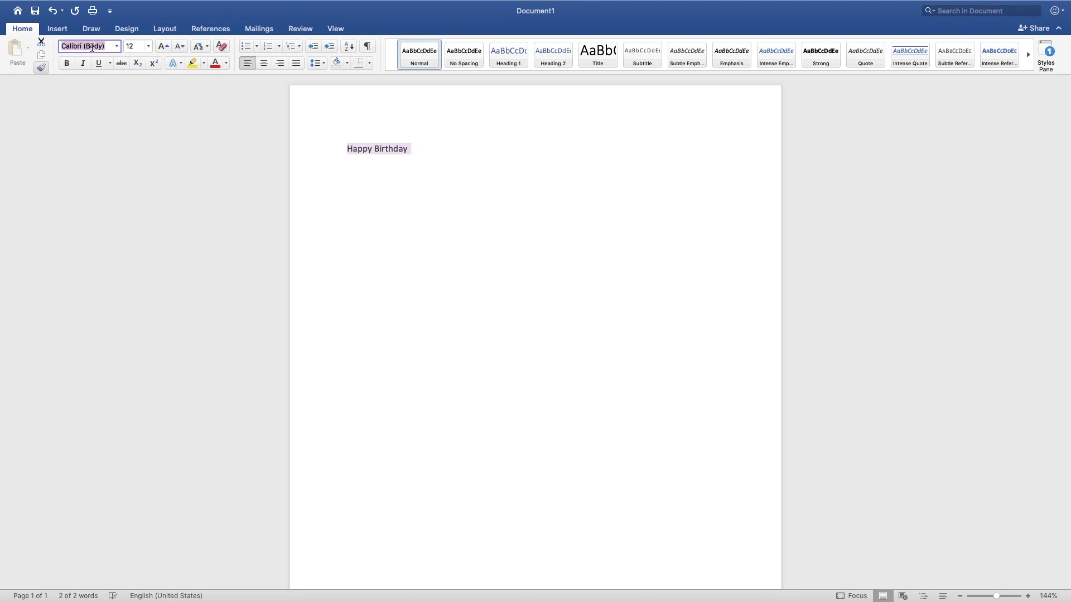
pyautogui.write('Happy birthd')
pyautogui.write(' ay')
pyautogui.press('Return')
pyautogui.click(116, 47)
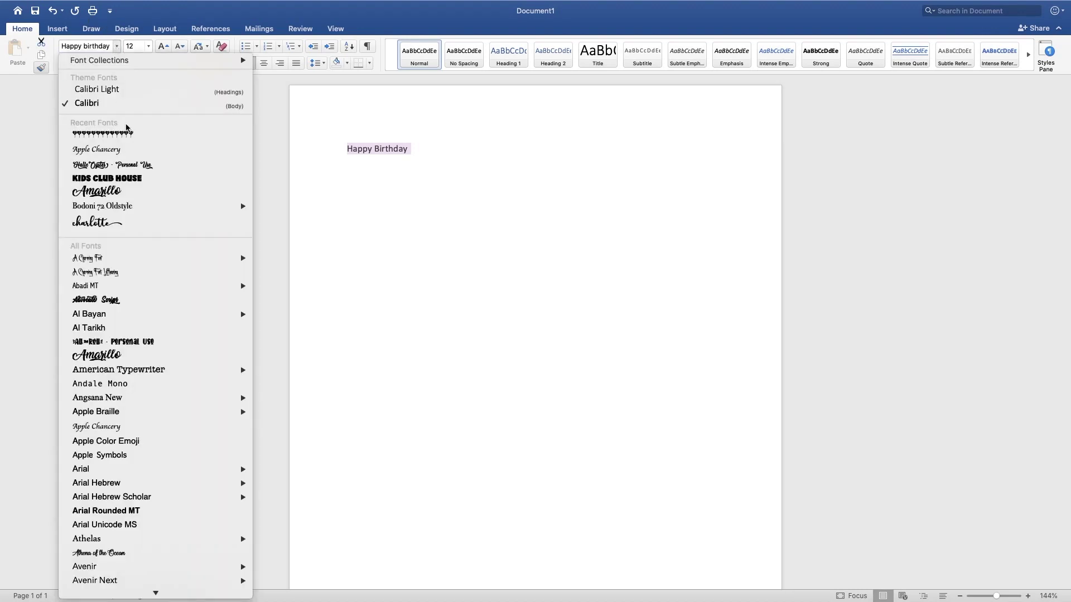
pyautogui.click(134, 136)
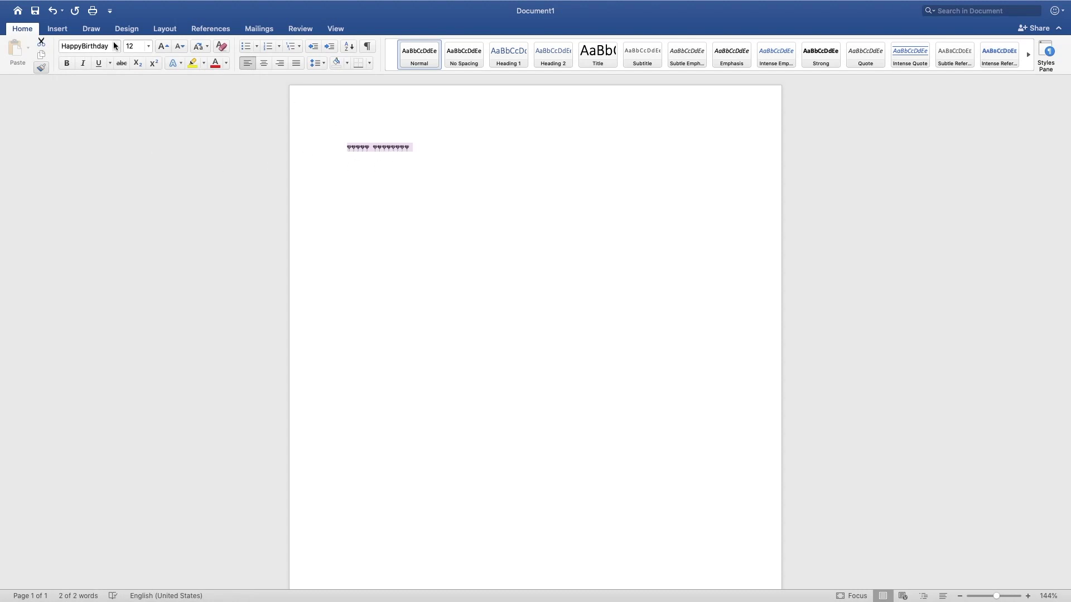
# Step: Enlarge the balloon Happy Birthday text stepwise through 36 and 48 to 72 point
pyautogui.click(149, 48)
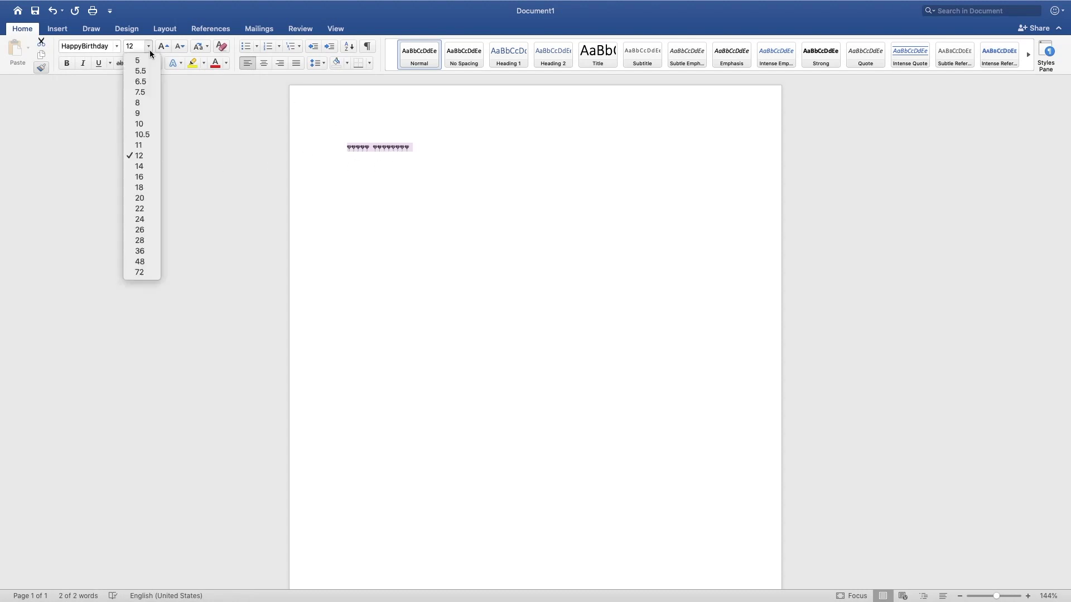
pyautogui.click(146, 252)
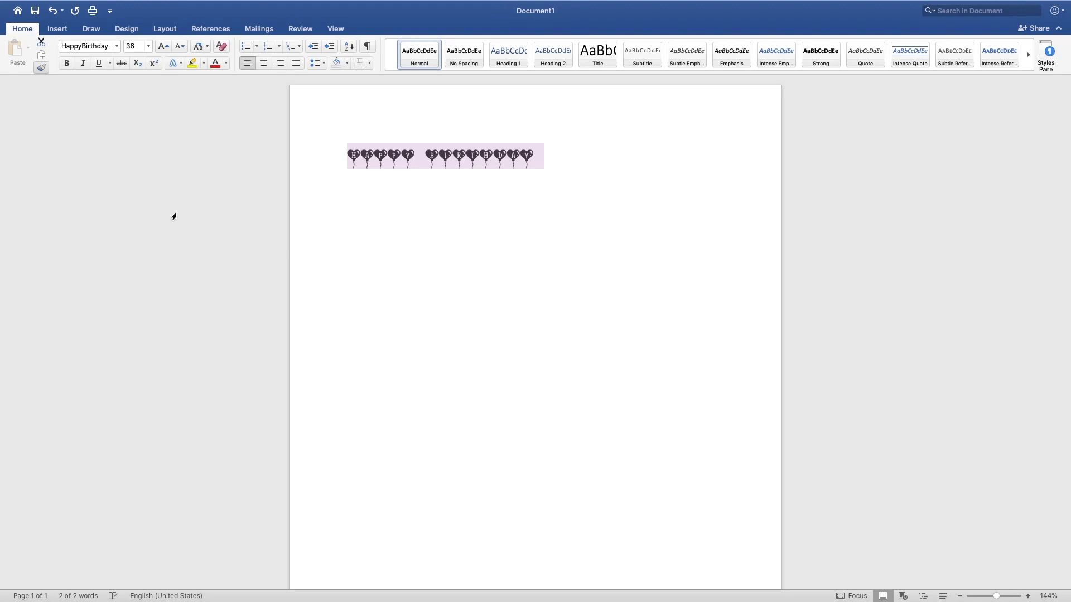
pyautogui.click(475, 158)
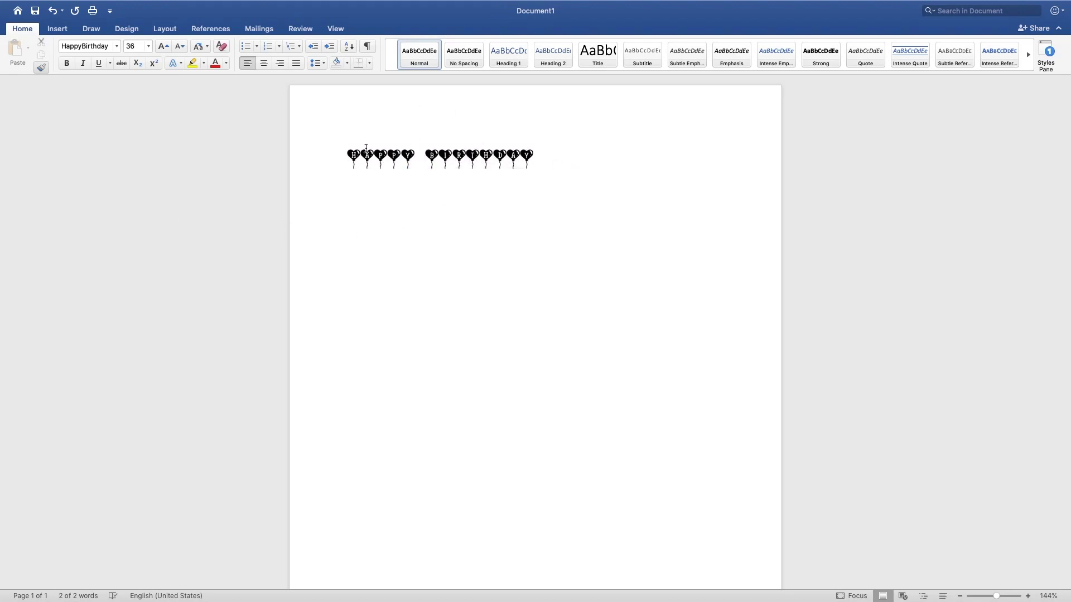
pyautogui.click(319, 161)
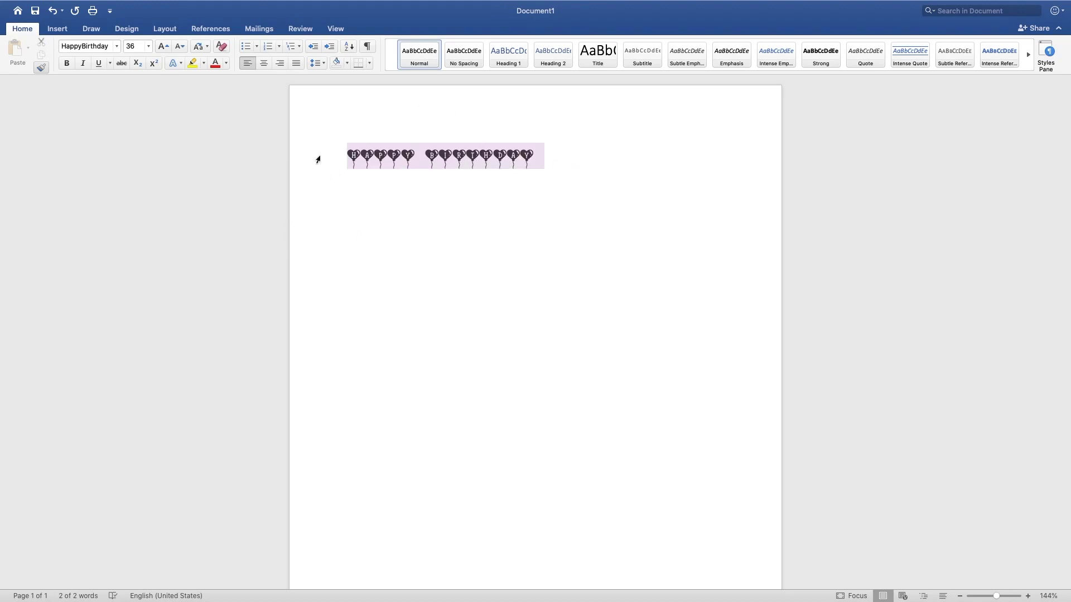
pyautogui.click(149, 46)
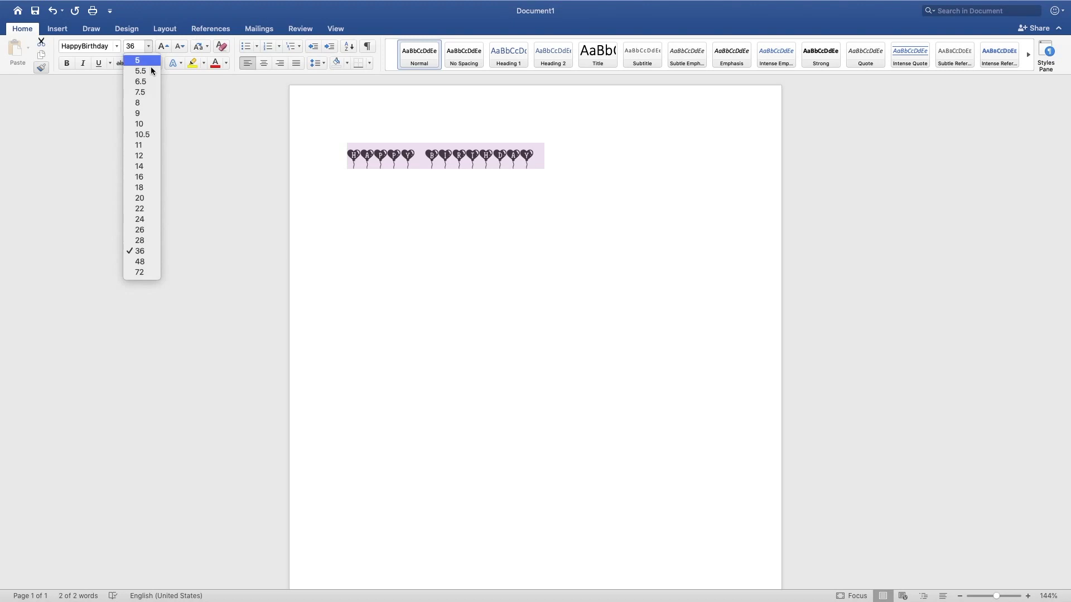
pyautogui.click(140, 262)
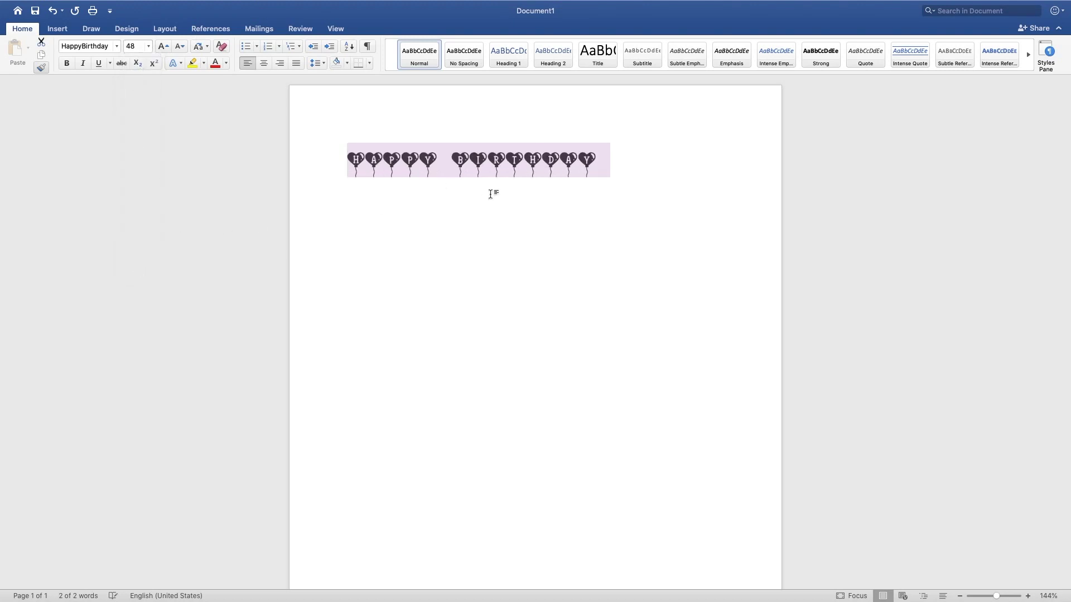
pyautogui.click(149, 46)
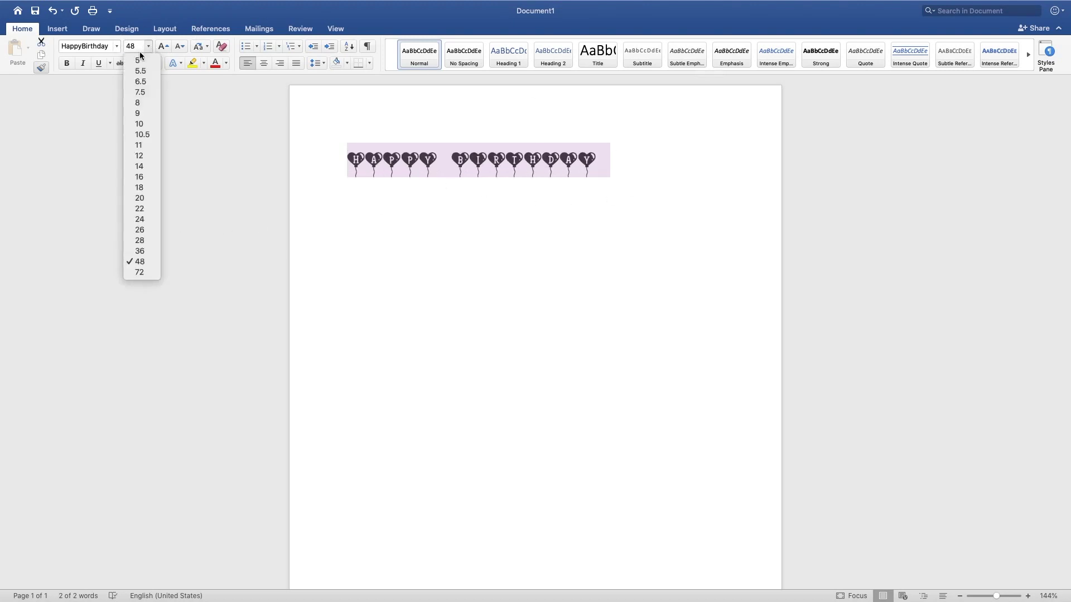
pyautogui.click(137, 273)
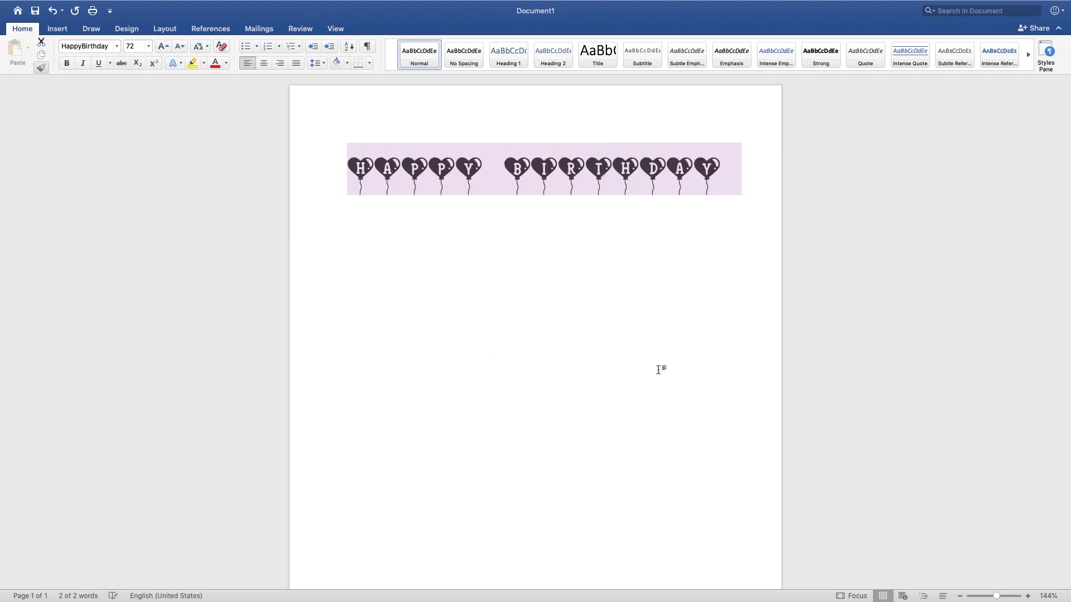
pyautogui.click(685, 311)
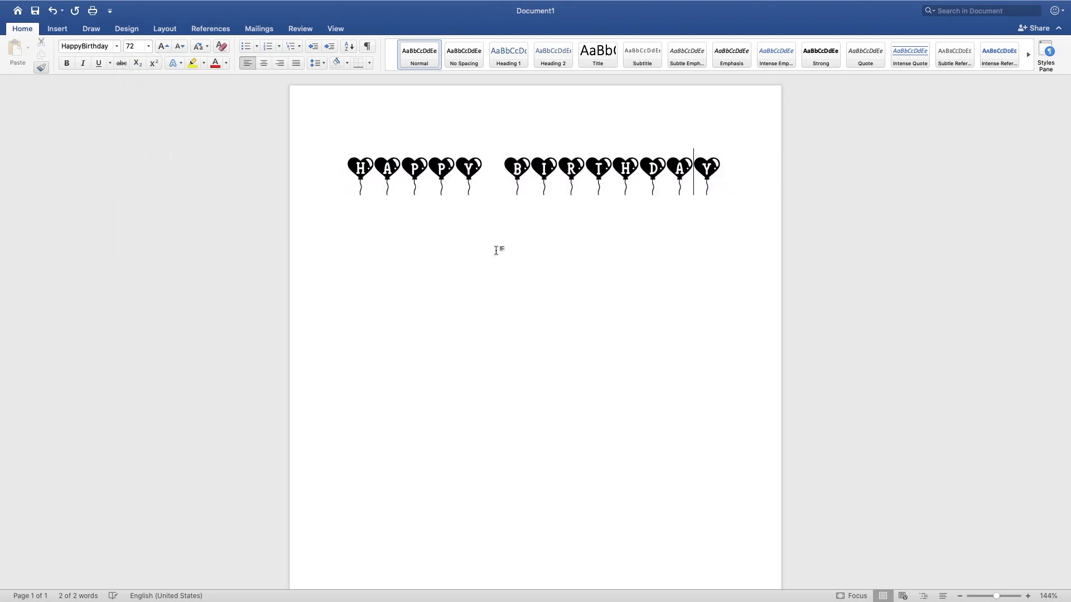